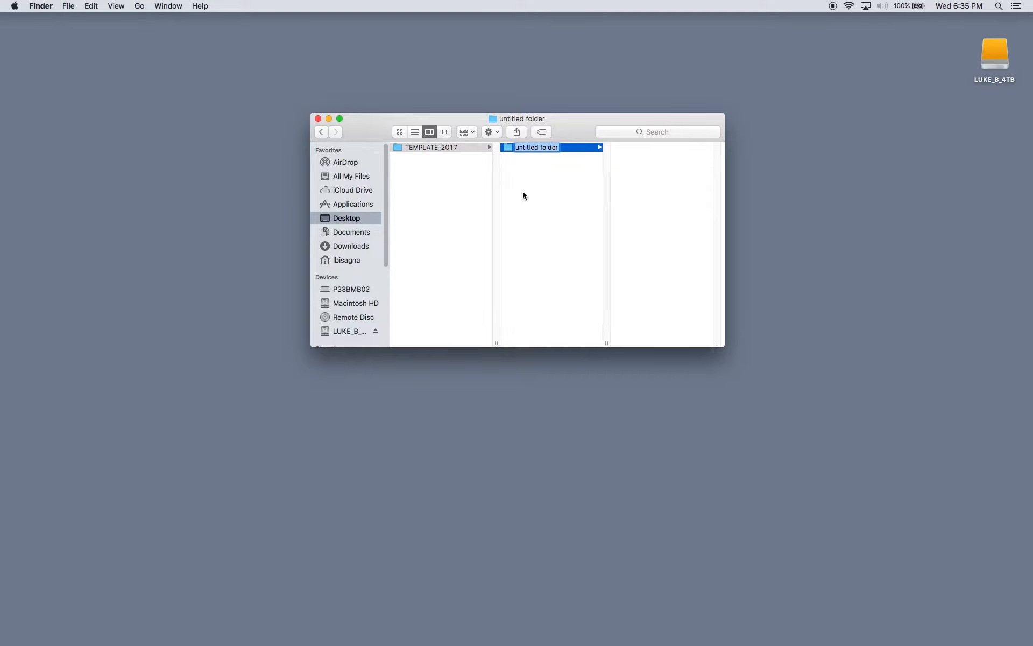
- Name the new folder inside TEMPLATE_2017 as GFX
text(GFX)
key(Return)
click(397, 148)
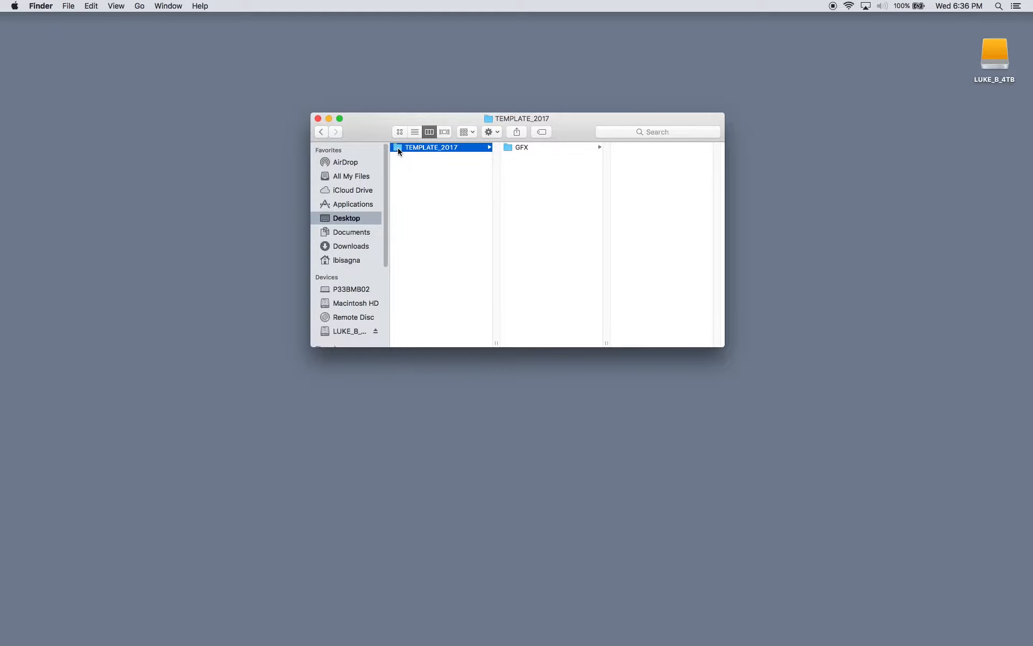
click(509, 150)
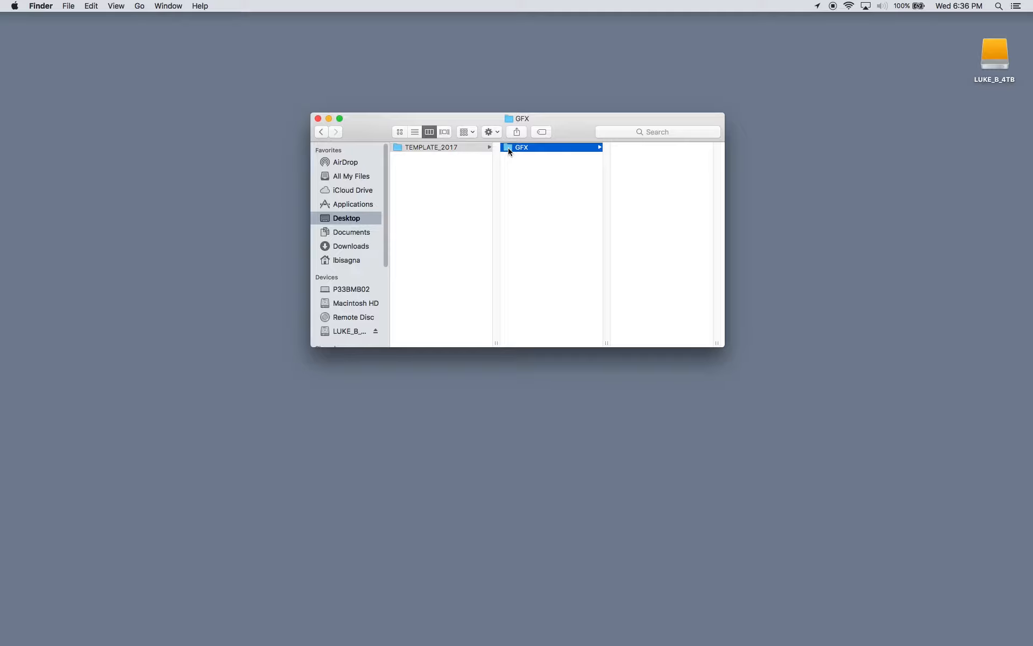
key(super+shift+n)
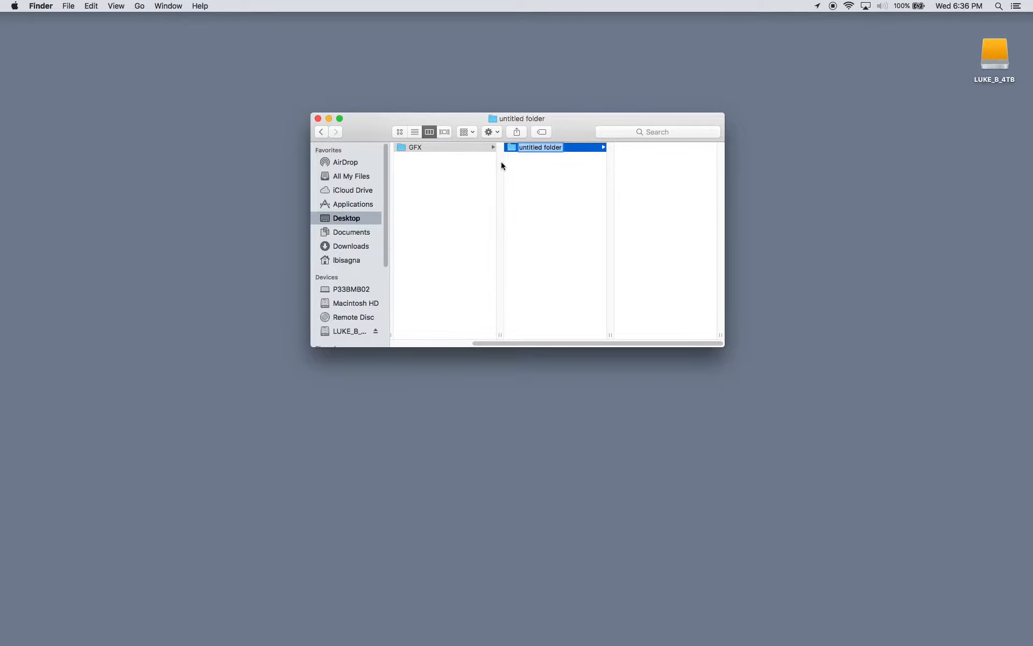
key(Return)
key(super+BackSpace)
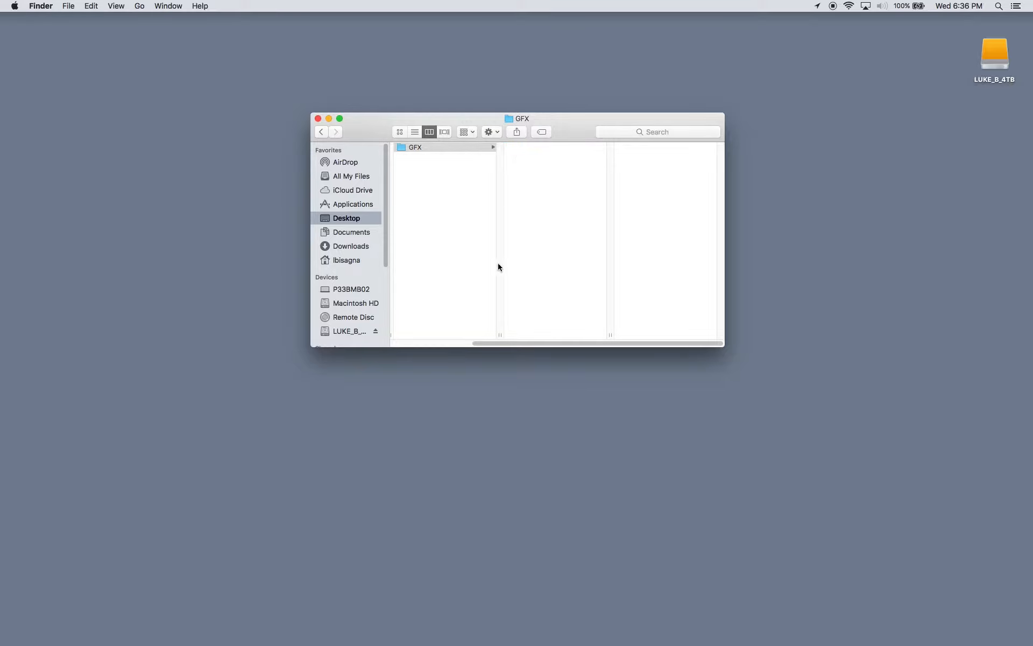
drag(494, 346, 408, 345)
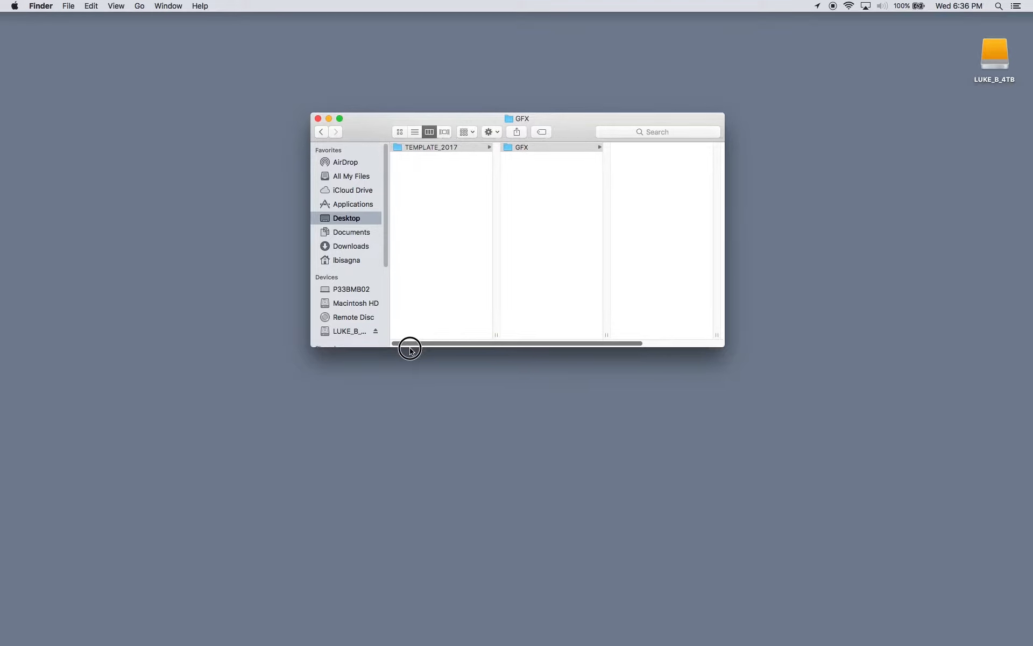
- Create two more folders inside TEMPLATE_2017, named MX and PROJECT
click(398, 149)
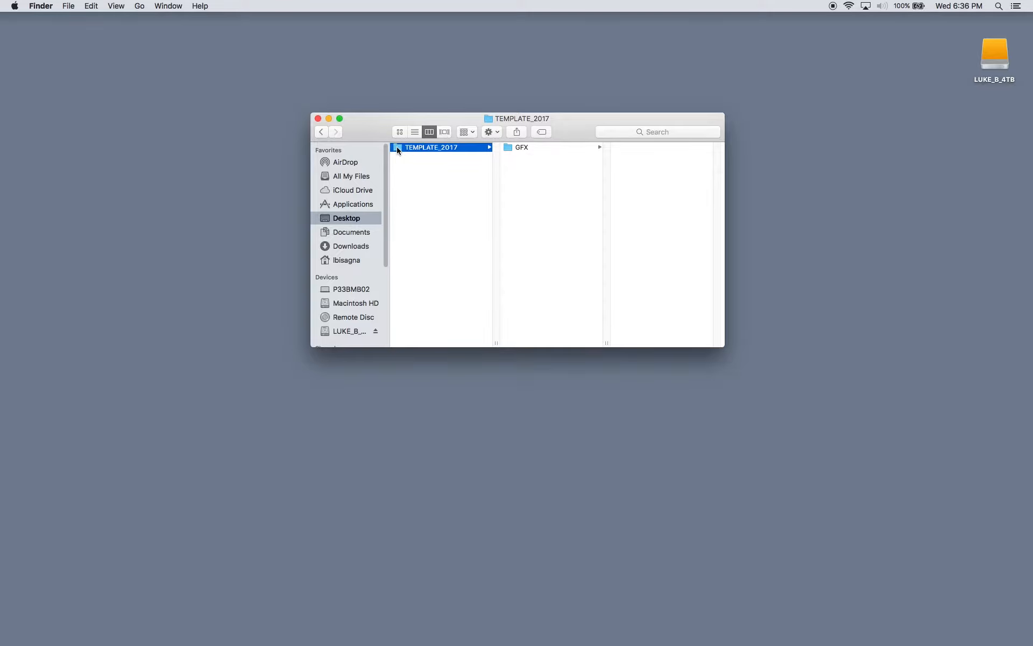
key(shift+super+n)
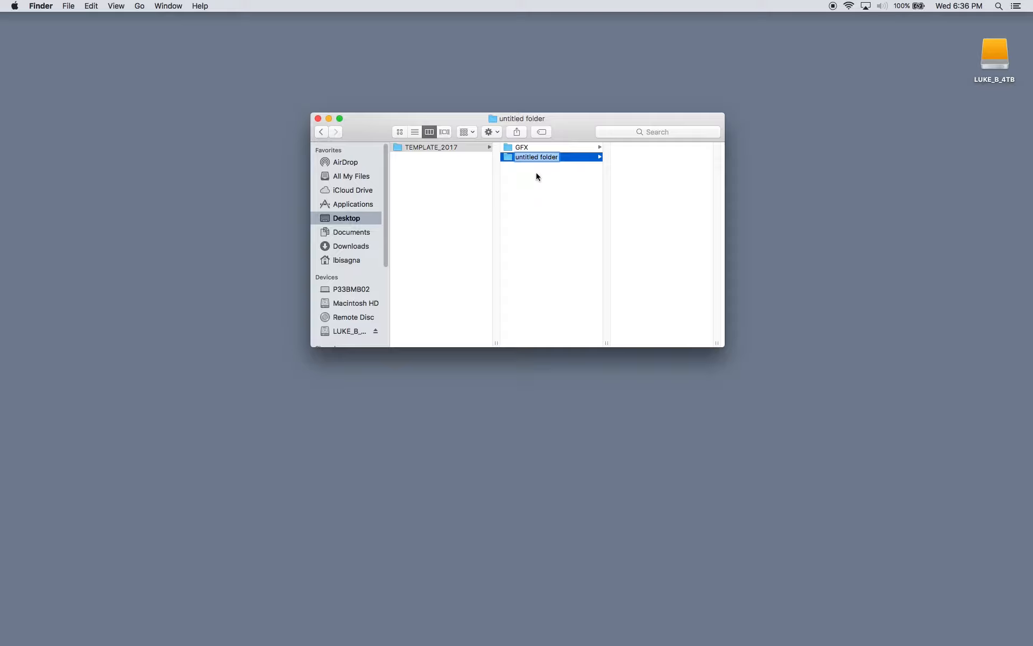
text(MX)
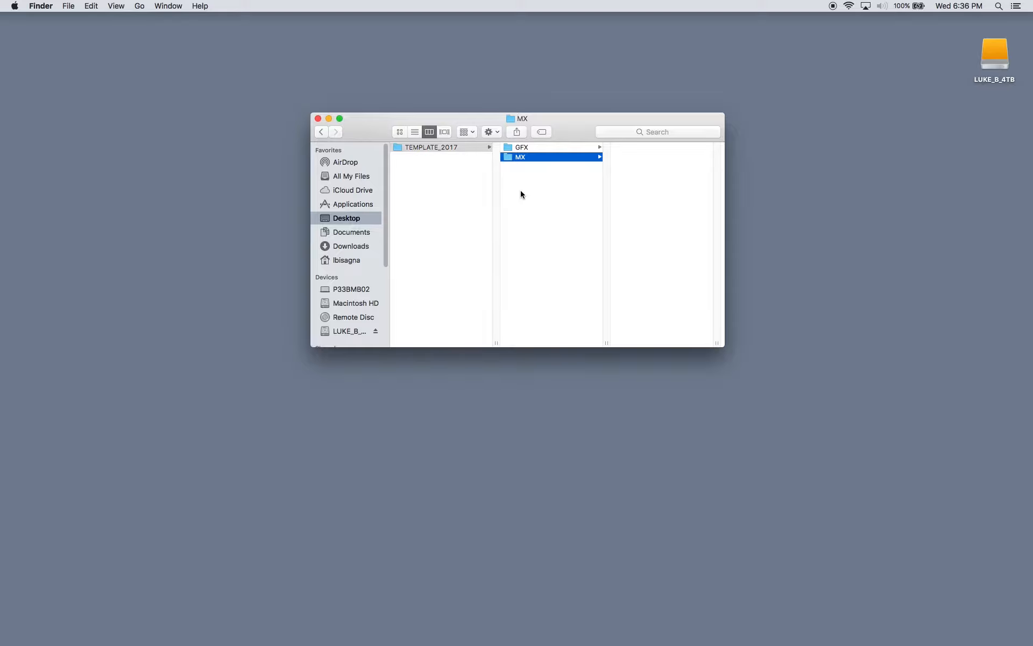
click(399, 150)
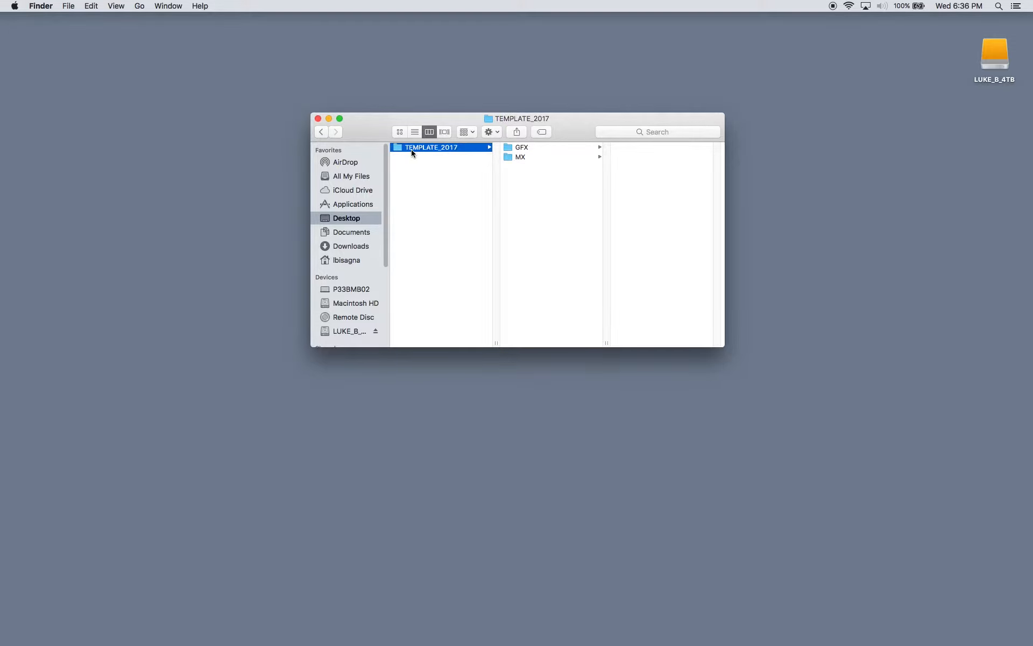
key(super+shift+n)
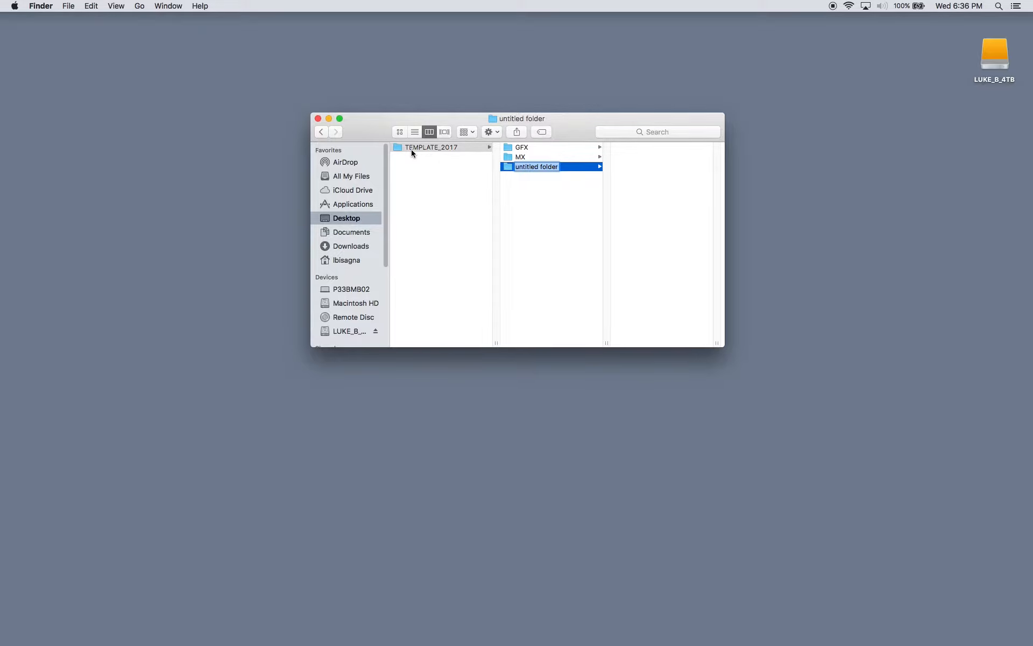
text(PROJECT)
key(Return)
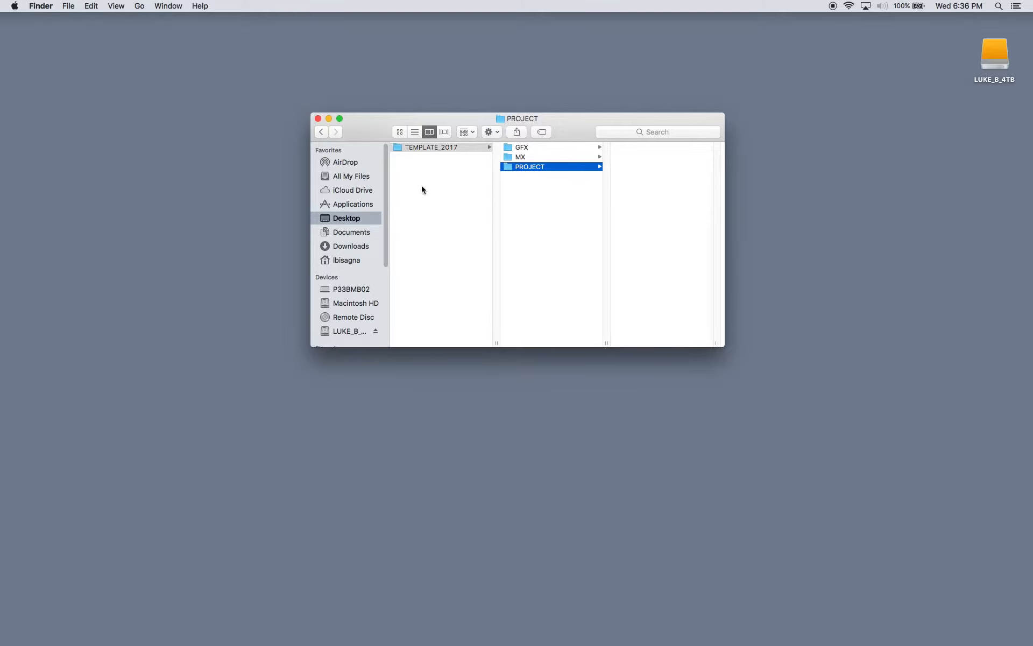
- Create a folder named OUTPUTS inside TEMPLATE_2017
click(408, 157)
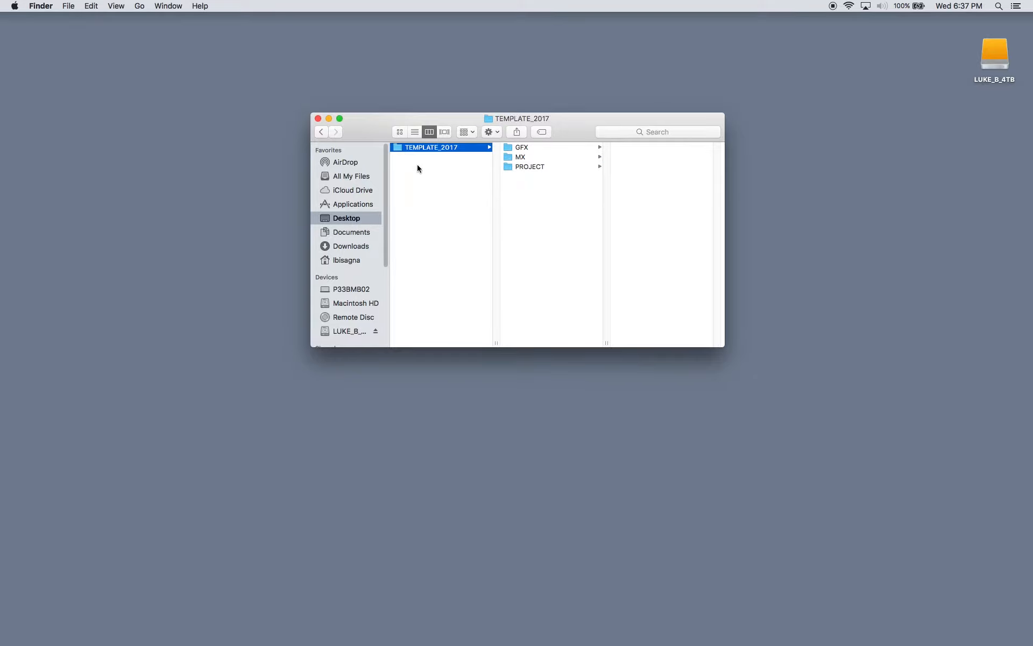
key(super+shift+n)
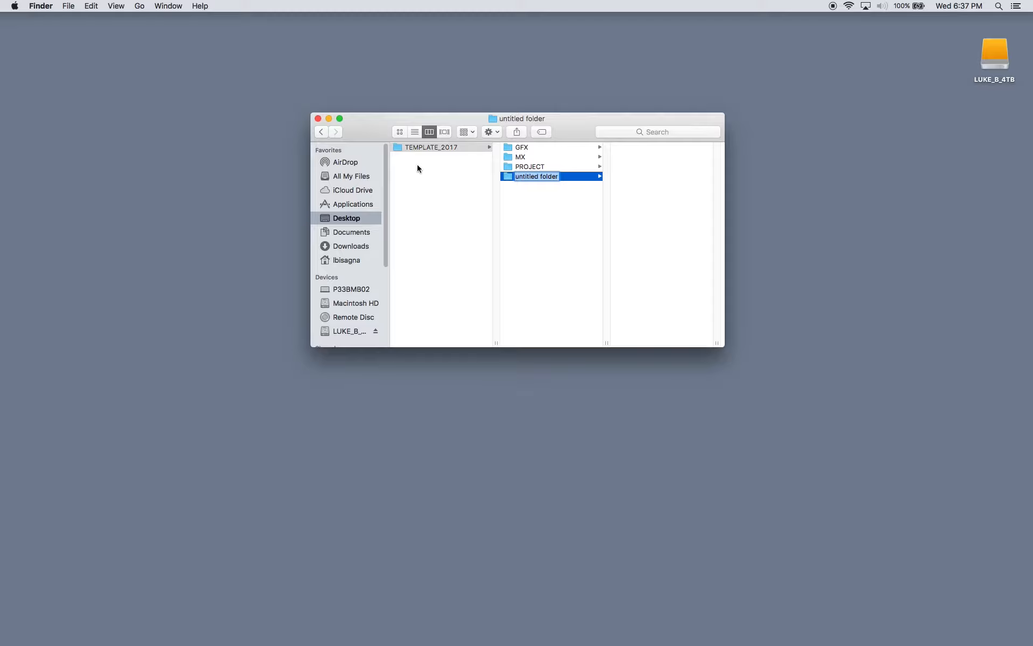
text(OUTPUTS)
key(Return)
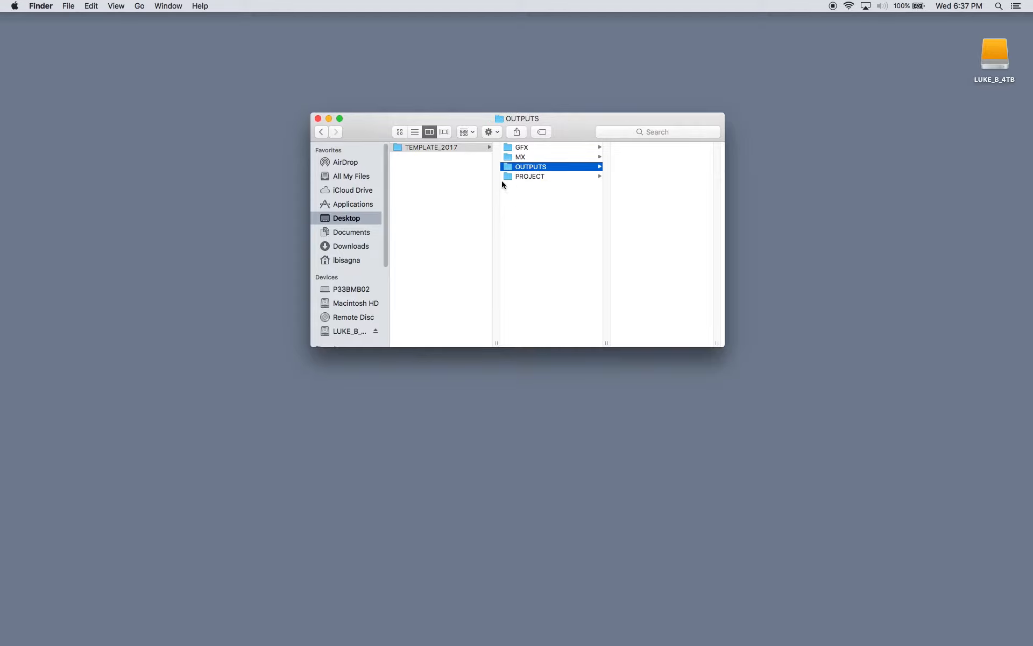
- Create the SFX and MEDIA folders inside TEMPLATE_2017
click(396, 148)
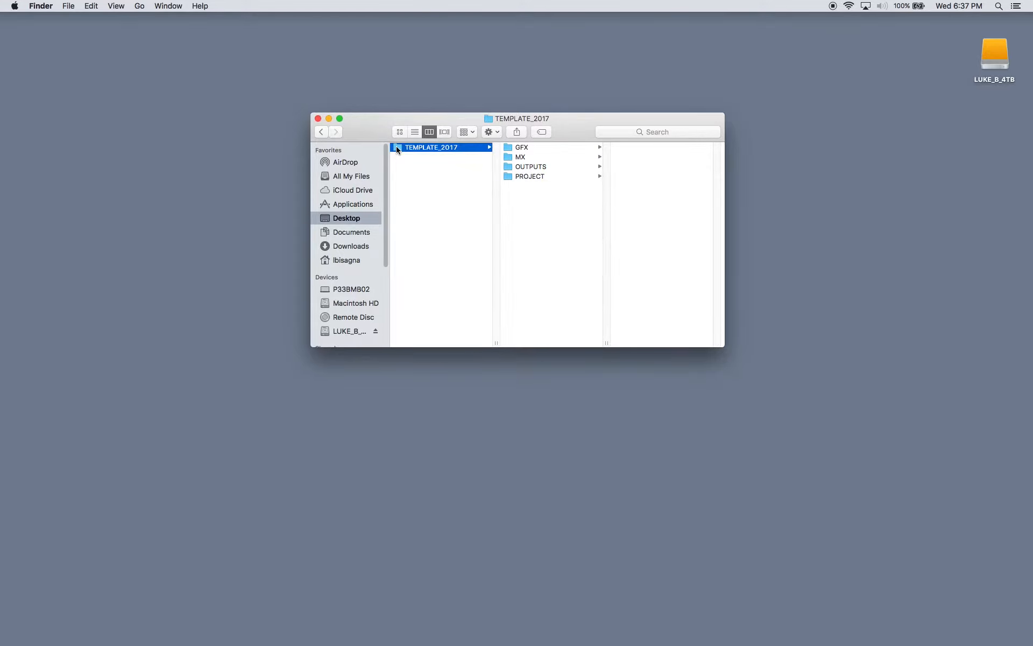
key(super+shift+n)
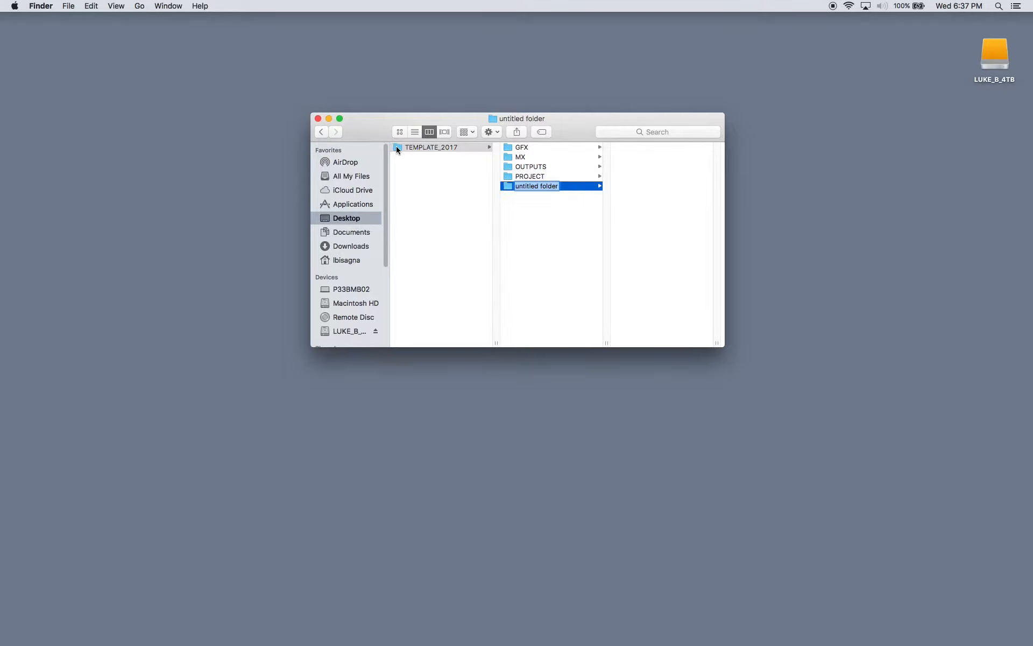
text(SFX)
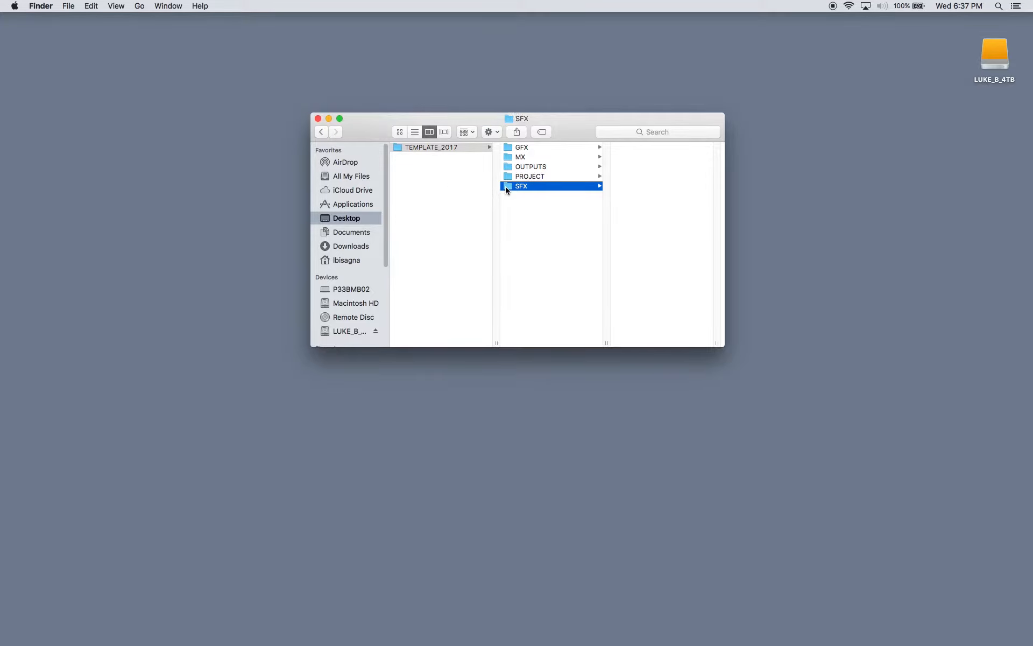
click(400, 148)
key(super+shift+n)
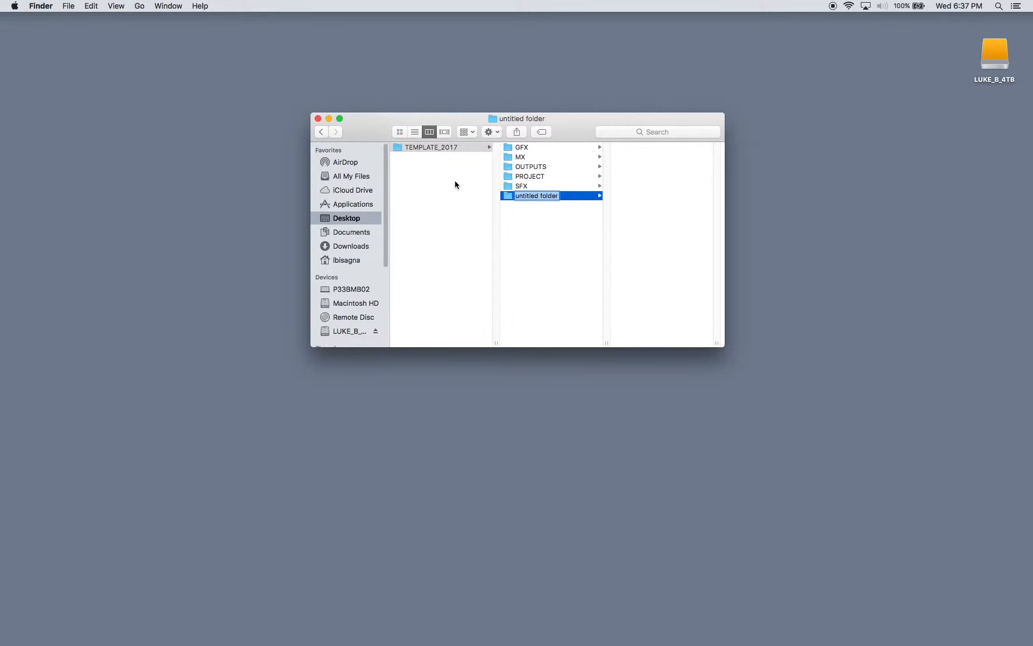
text(MEDIA)
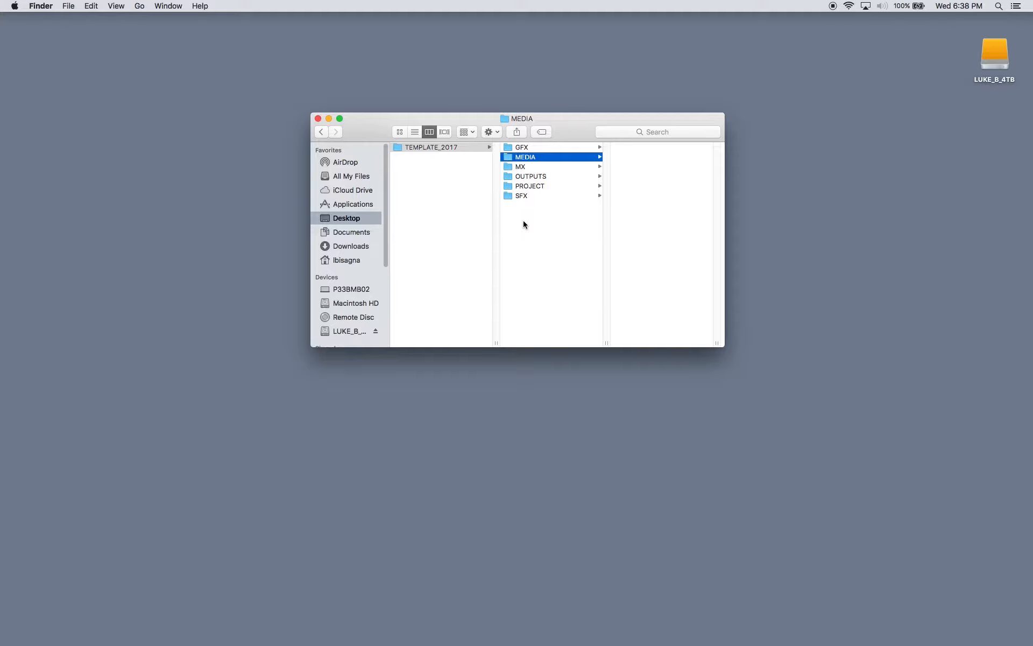
- Switch to Premiere Pro and start a new project
key(super+Tab)
key(super+Tab)
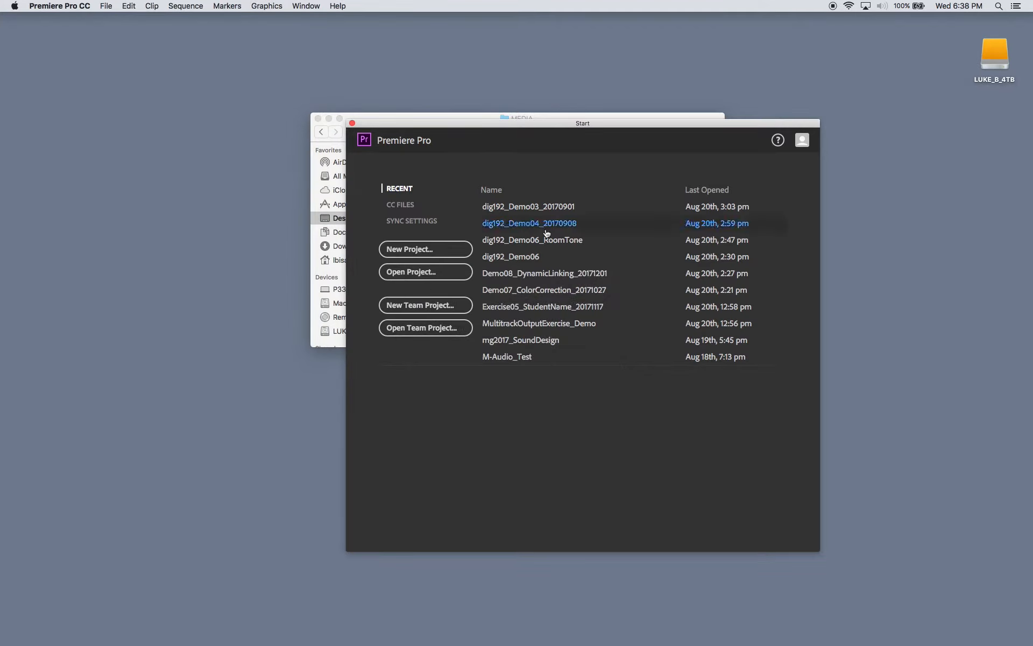
click(423, 251)
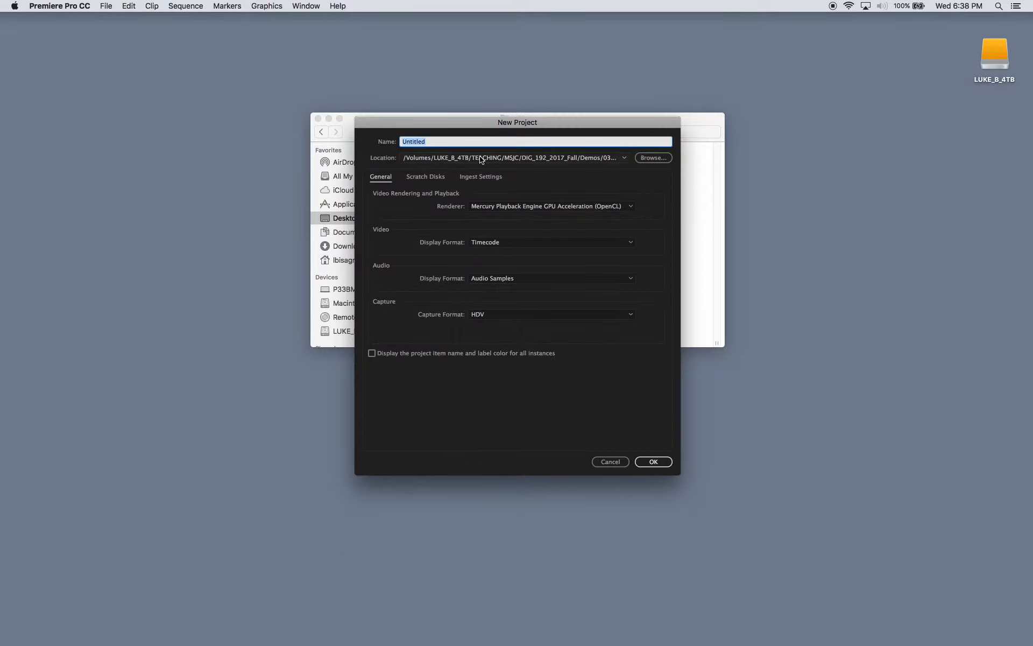
drag(479, 123, 437, 107)
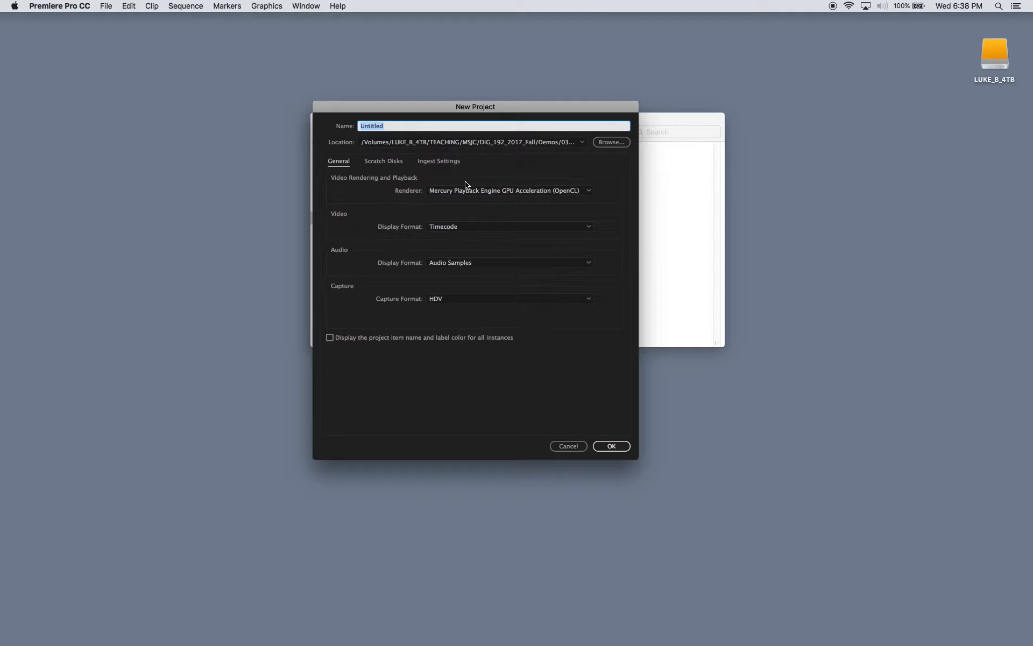
- Name the project Template2017, followed by the editor's full name and the date 20170825, separated by underscores
text(Template2017)
text(_LukeBisagna_)
text(20170825)
- Set the project location to the PROJECT folder inside TEMPLATE_2017 on the Desktop
click(610, 143)
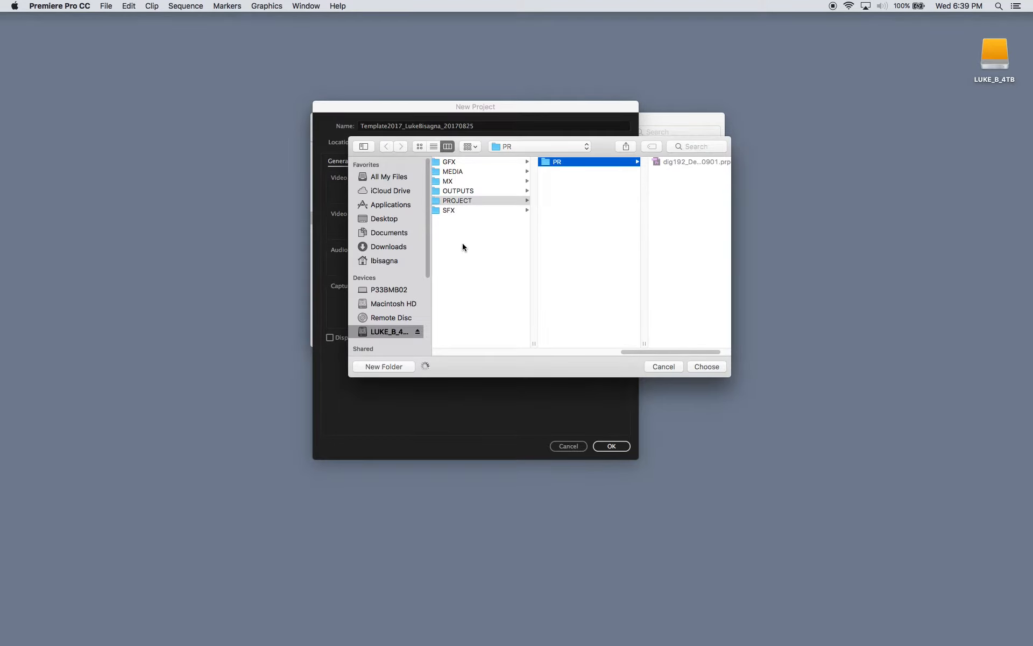
click(386, 219)
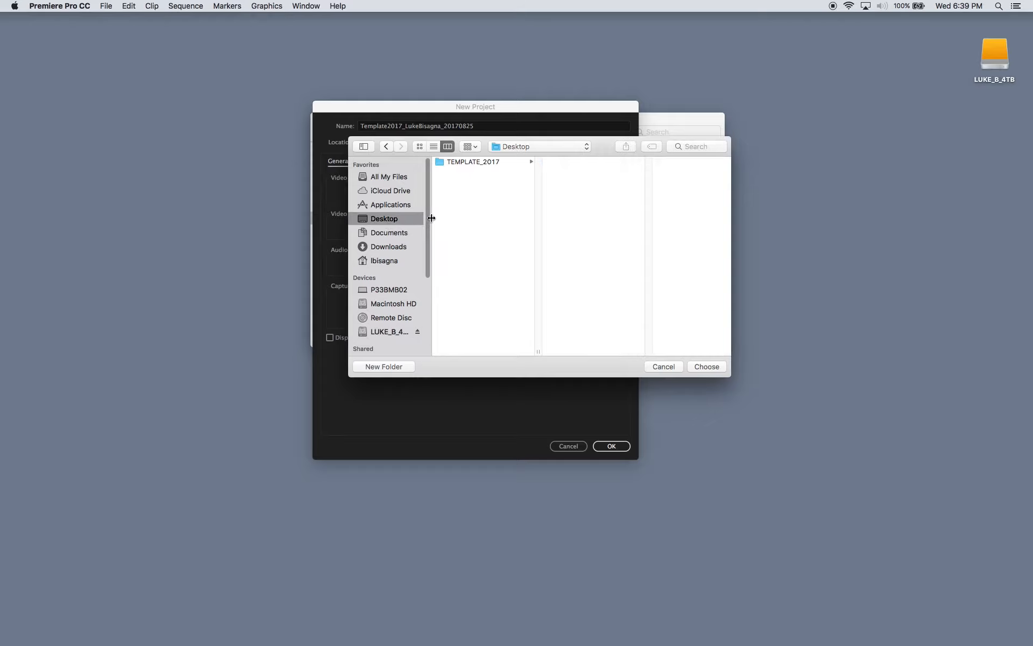
click(478, 162)
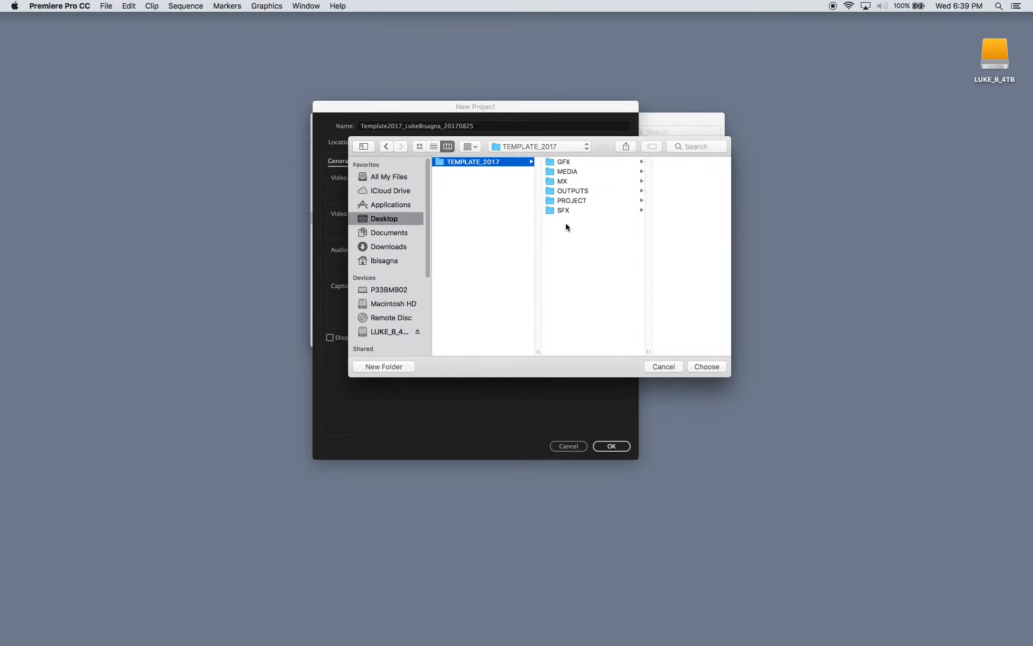
click(562, 200)
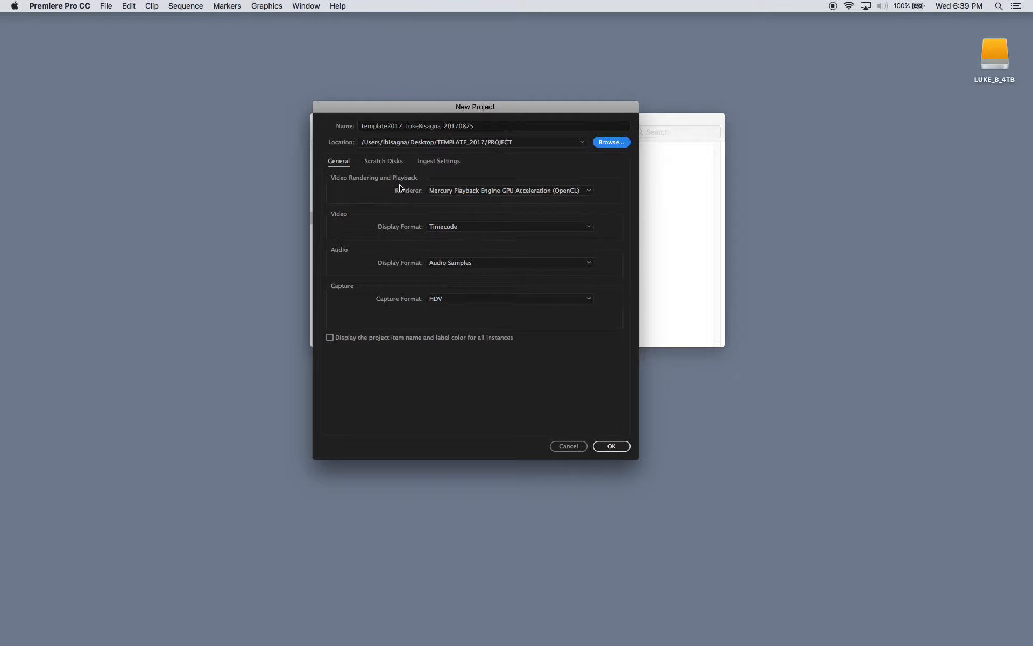
- Review the new project's renderer and capture format options, scratch disk locations and ingest settings
click(585, 193)
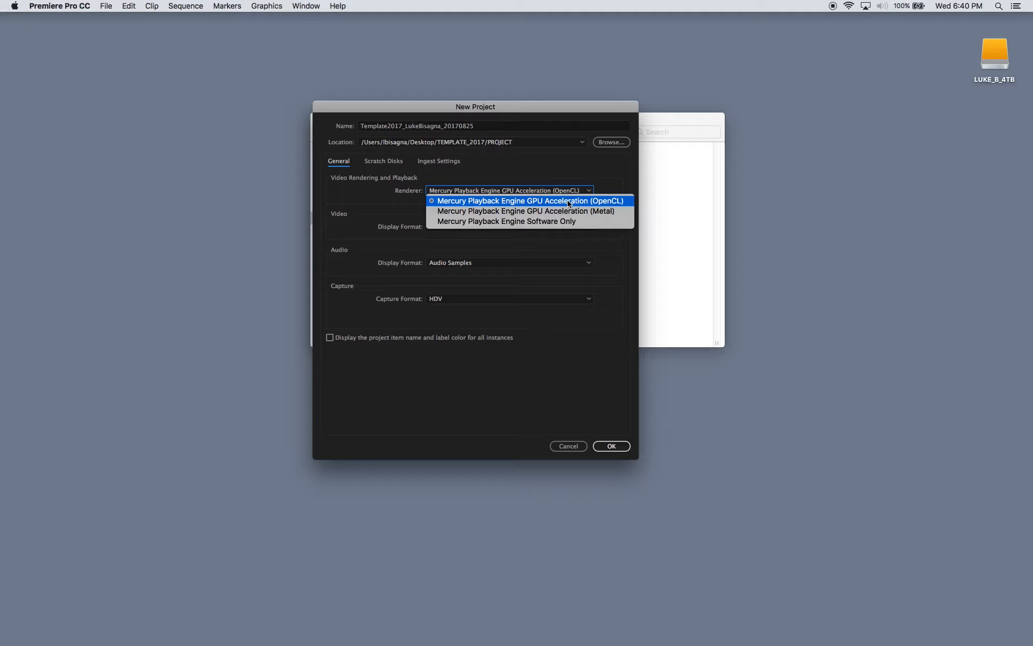
click(608, 245)
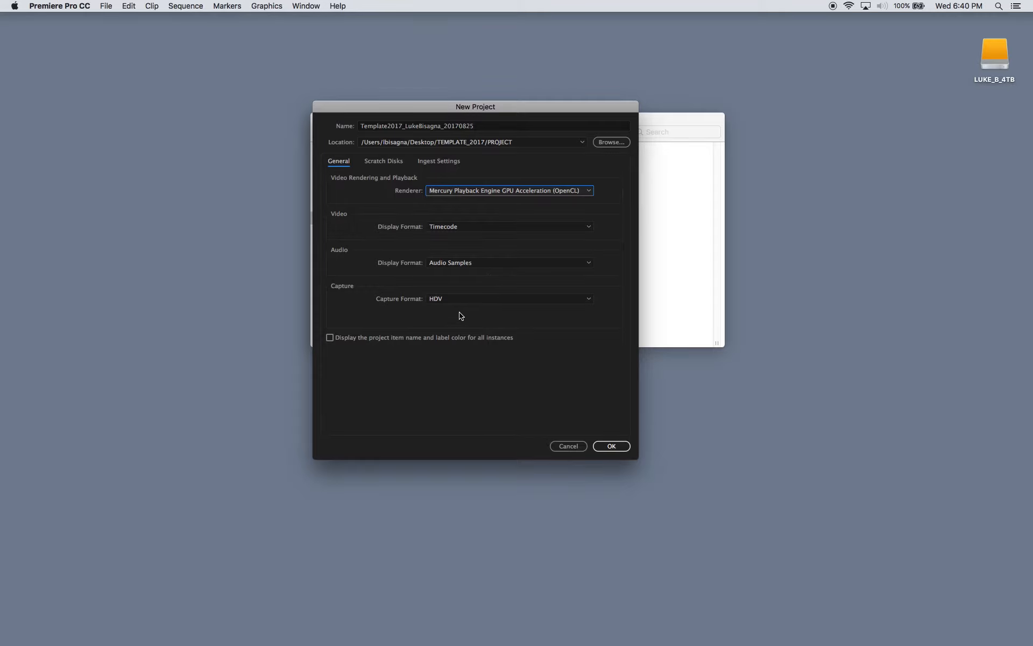
click(590, 299)
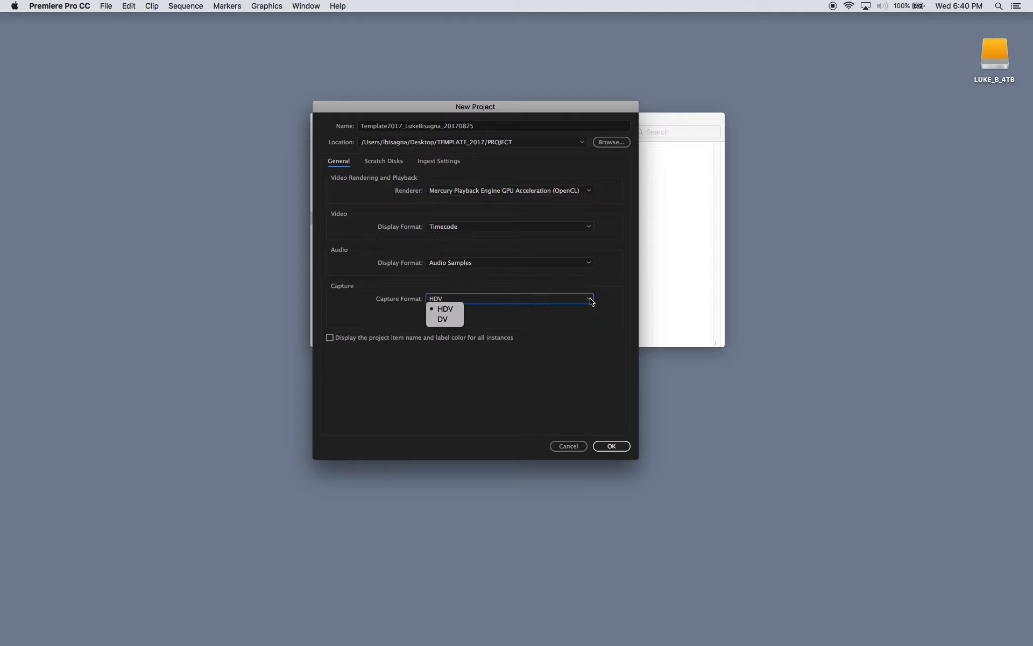
click(576, 319)
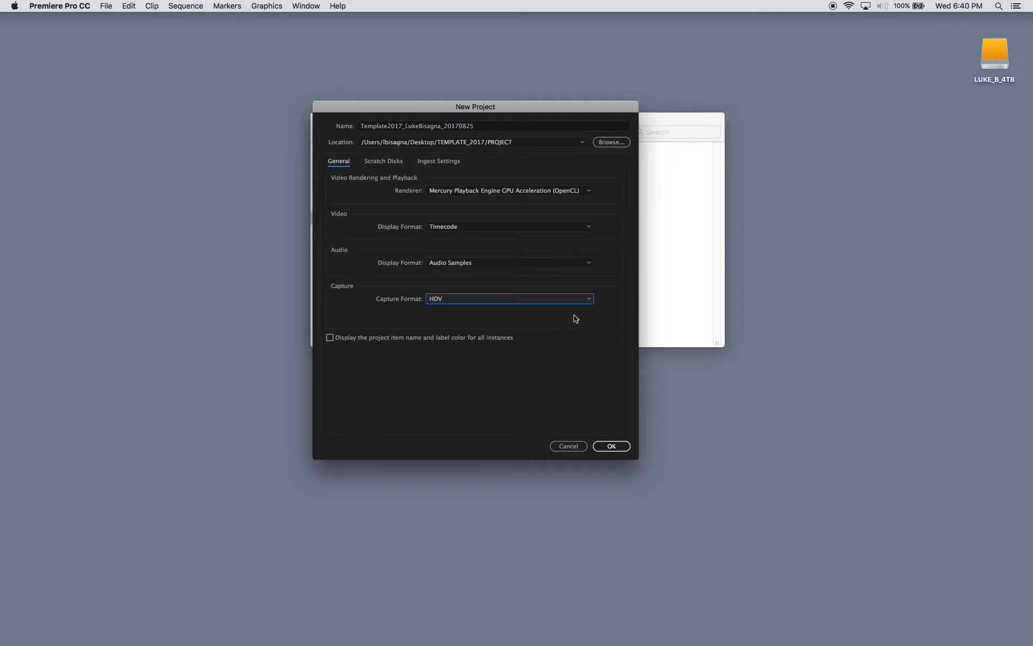
click(378, 164)
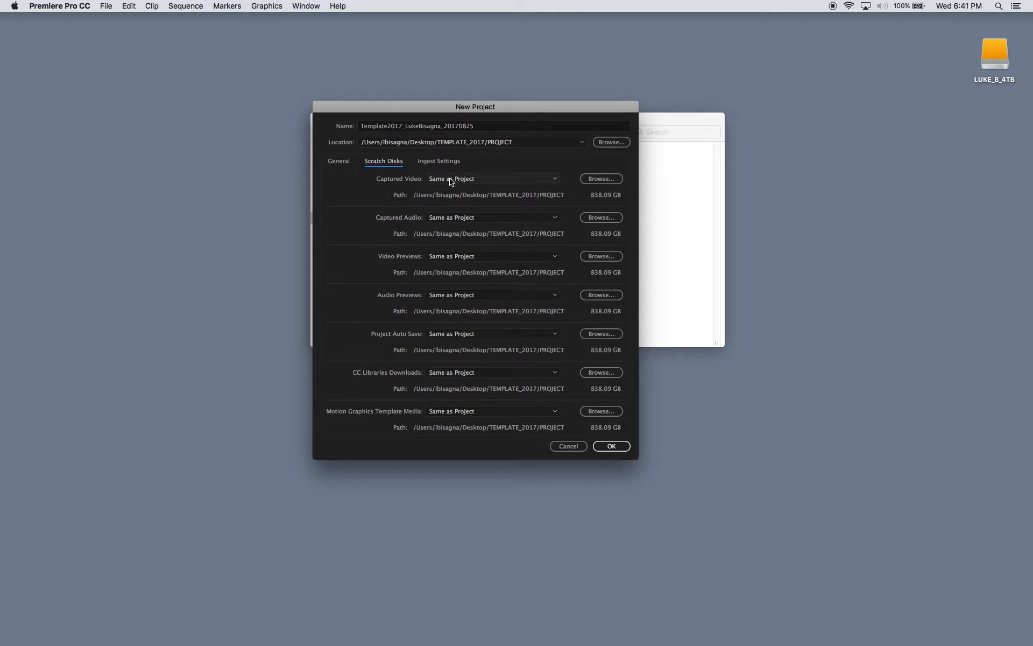
click(435, 163)
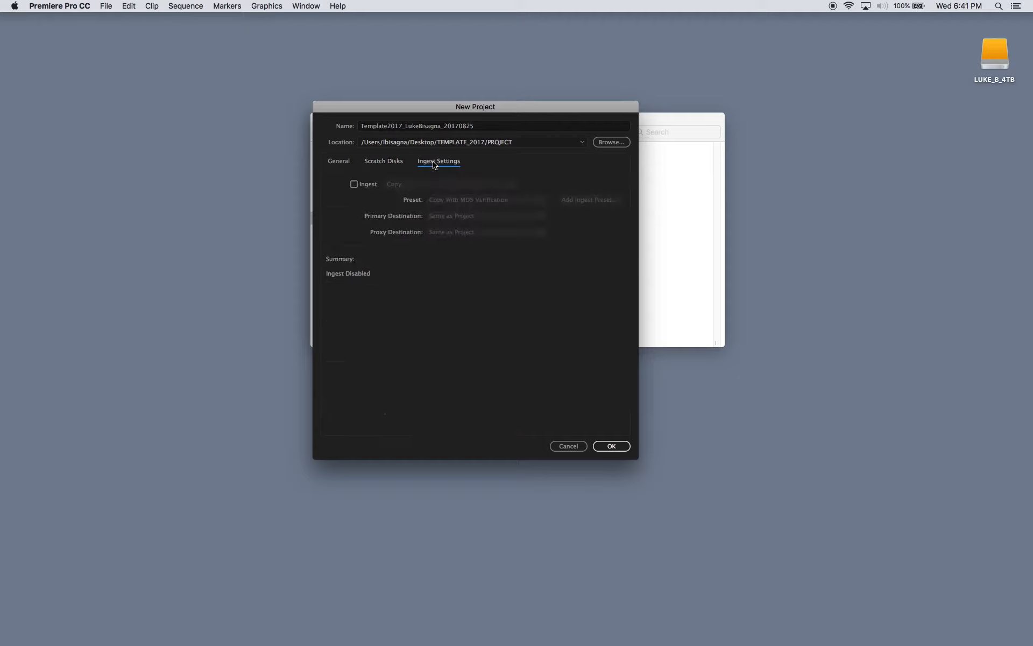
click(386, 164)
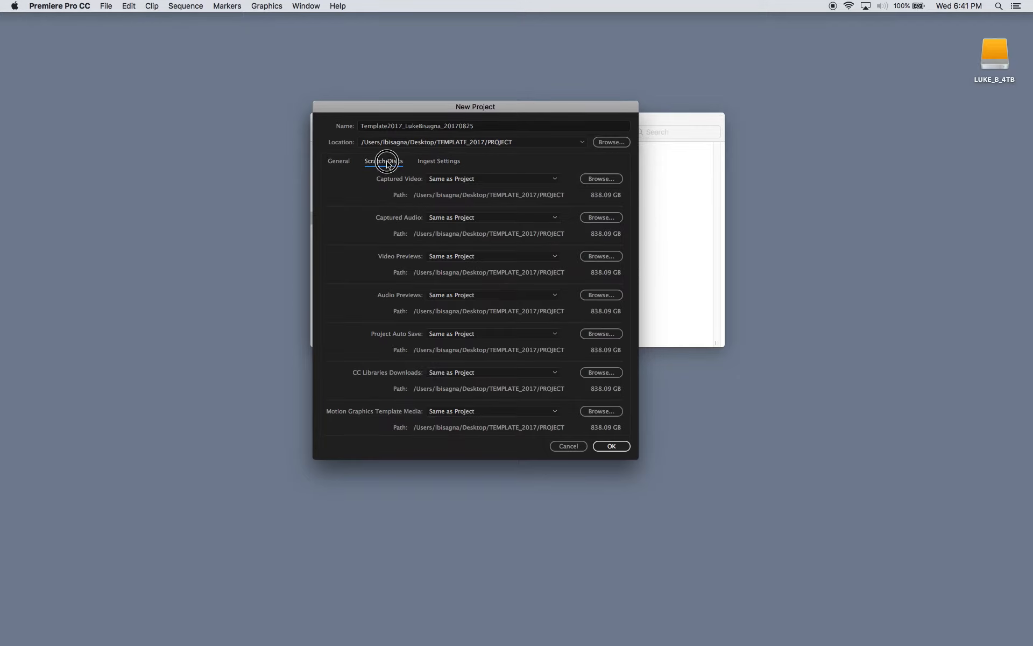
- Create the project with the current settings and widen the Project panel toward the timeline
click(611, 447)
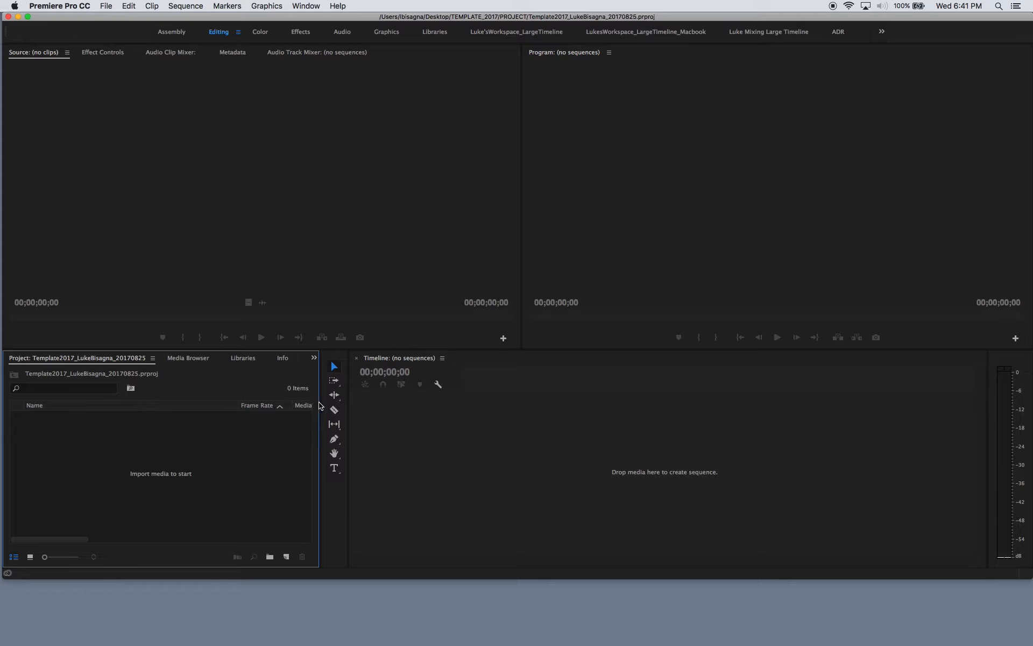
drag(321, 401, 437, 404)
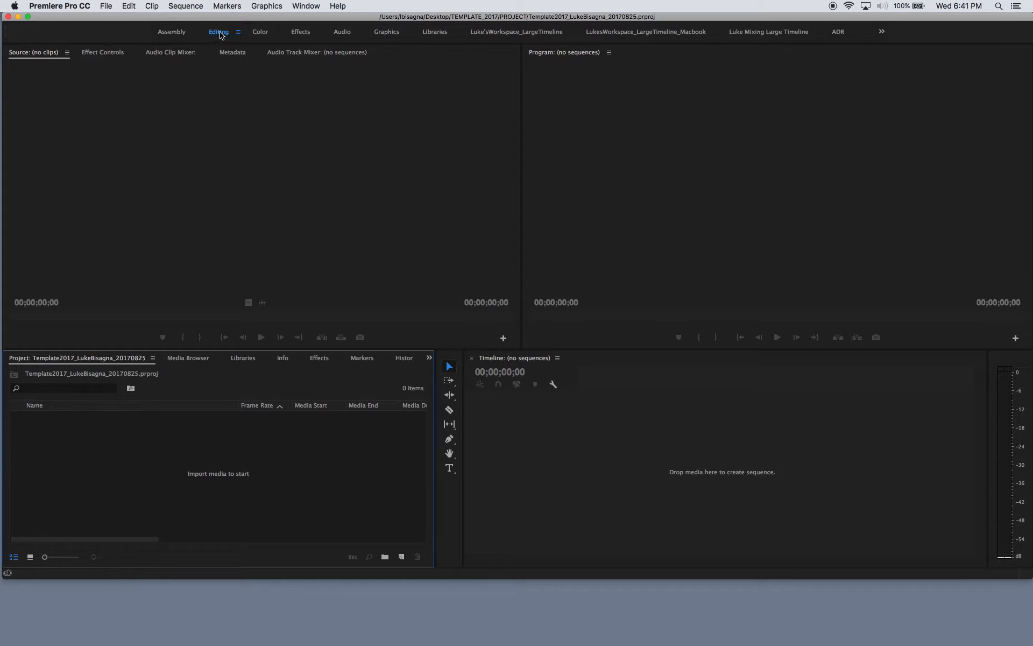
- Compare the Audio, Effects, Color, Assembly and Graphics workspace layouts and return to the Editing workspace
click(338, 34)
click(299, 32)
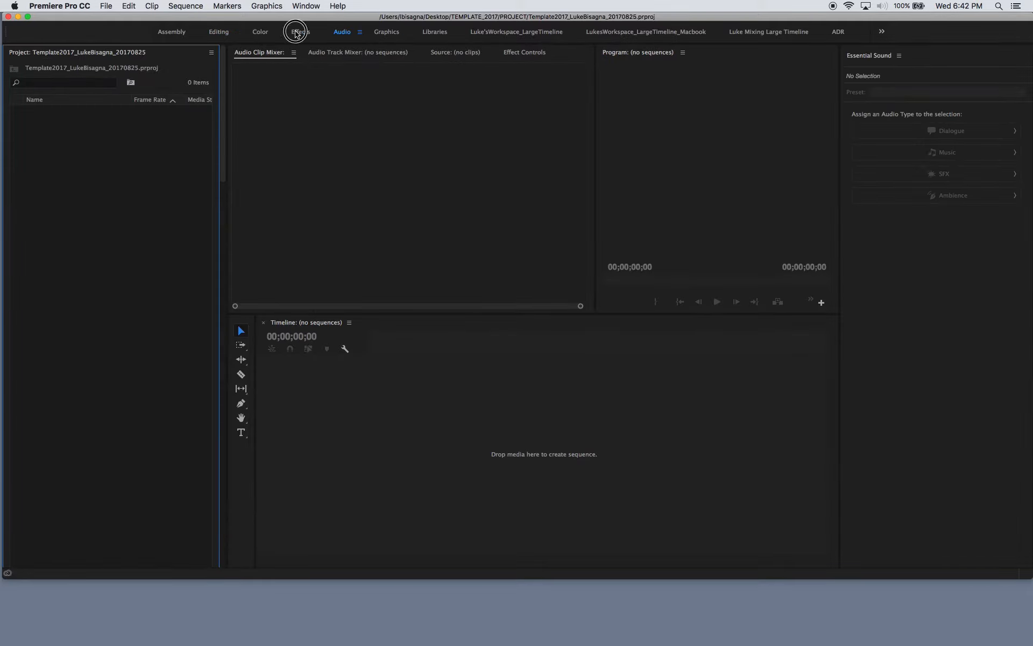
click(257, 32)
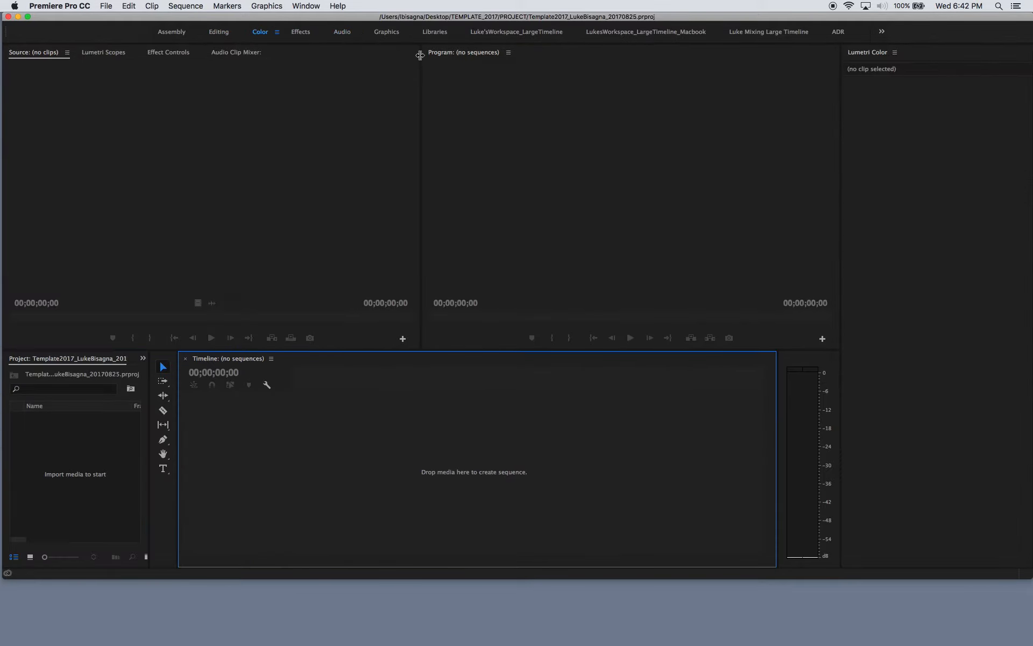
click(302, 34)
click(169, 34)
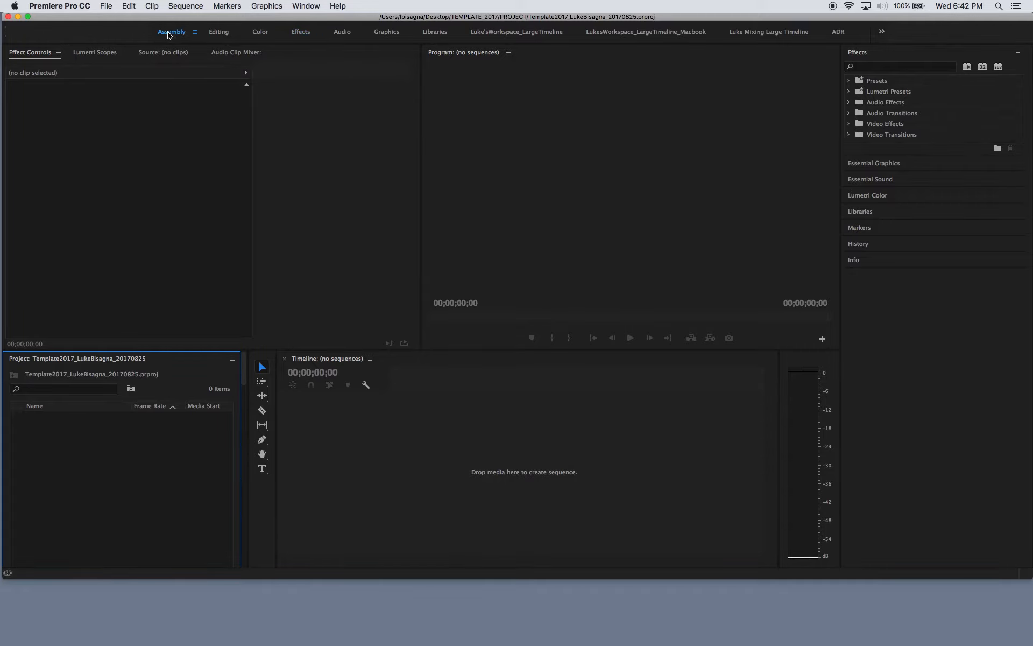
click(342, 34)
click(384, 34)
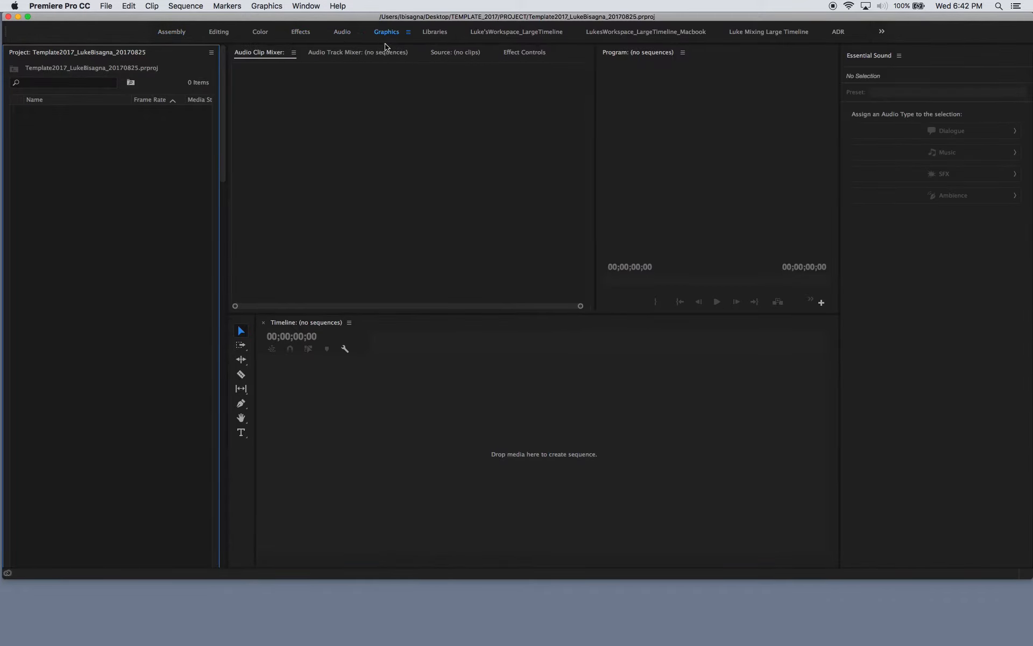
click(219, 33)
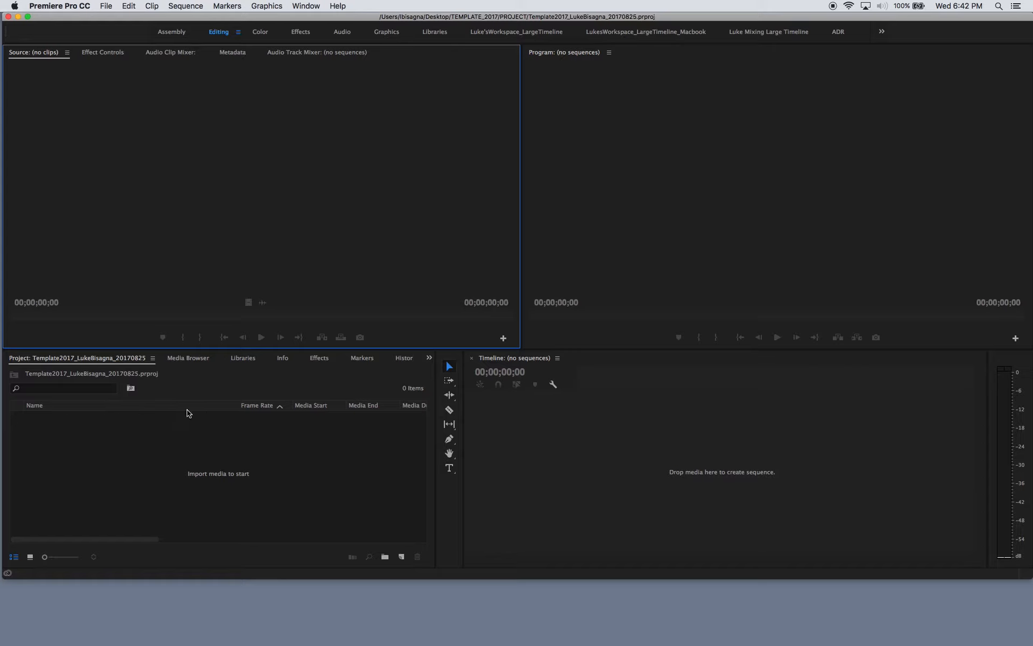
- Look through the Media Browser, Libraries, Info, Effects, Markers and History panels and return to the Project panel
click(174, 455)
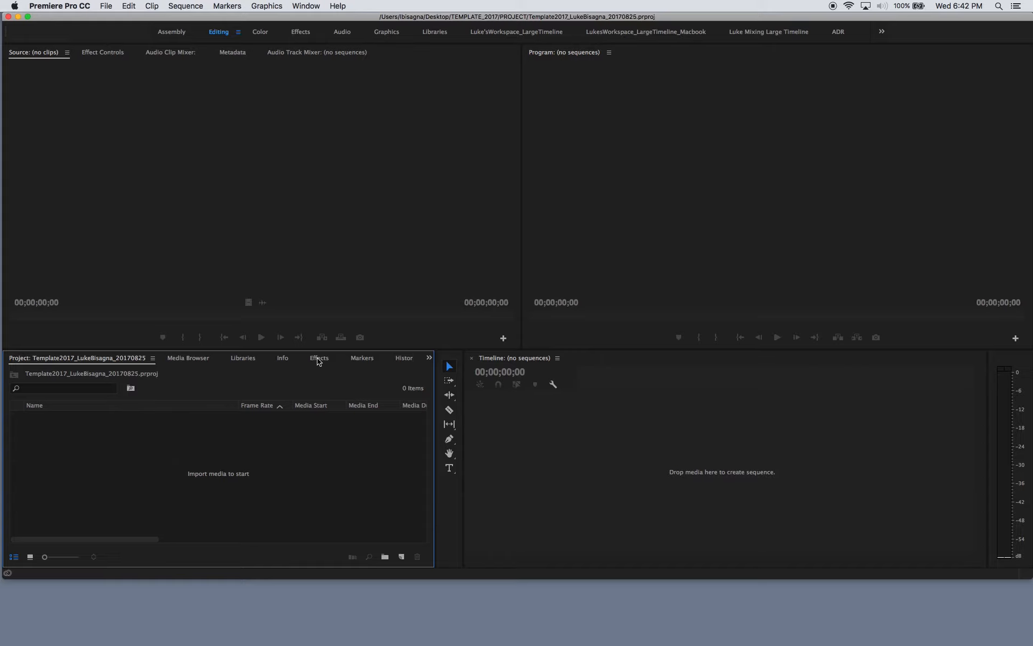
click(188, 358)
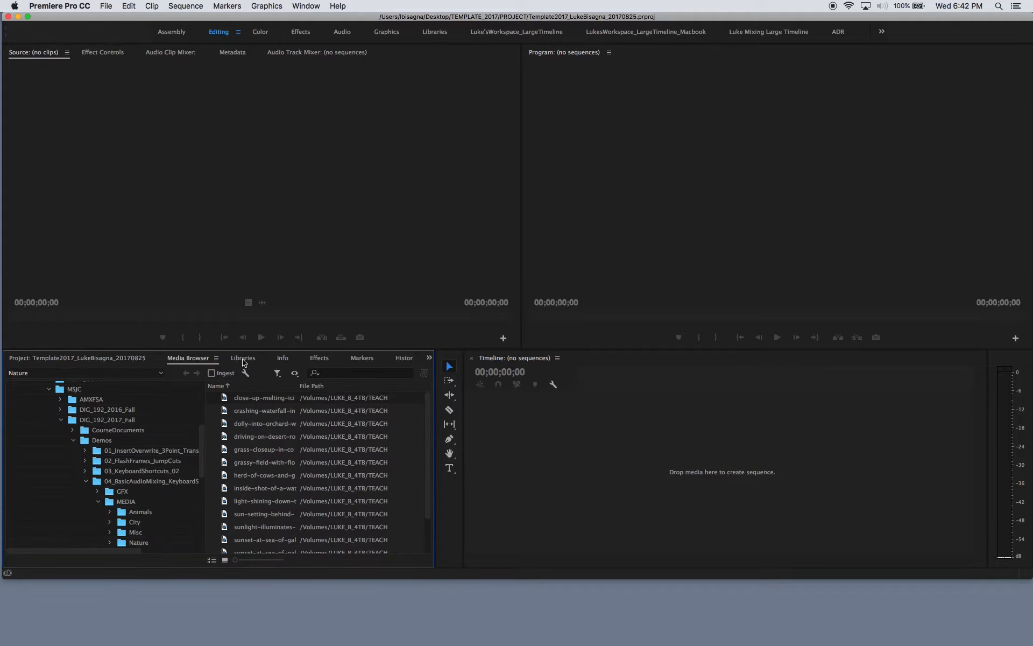
click(245, 360)
click(284, 360)
click(323, 361)
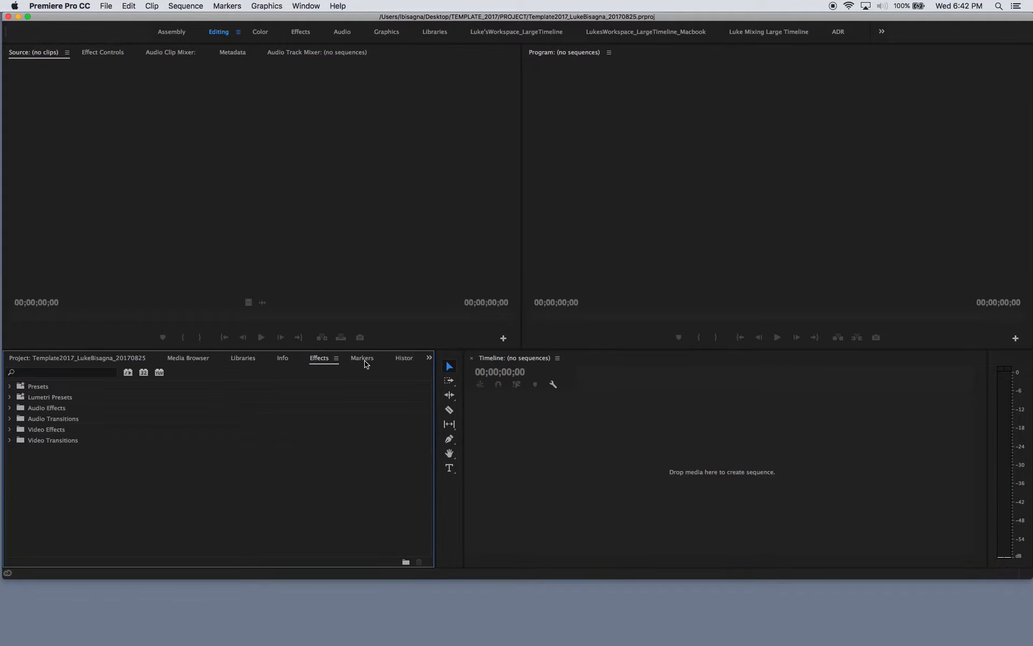
click(364, 359)
click(403, 359)
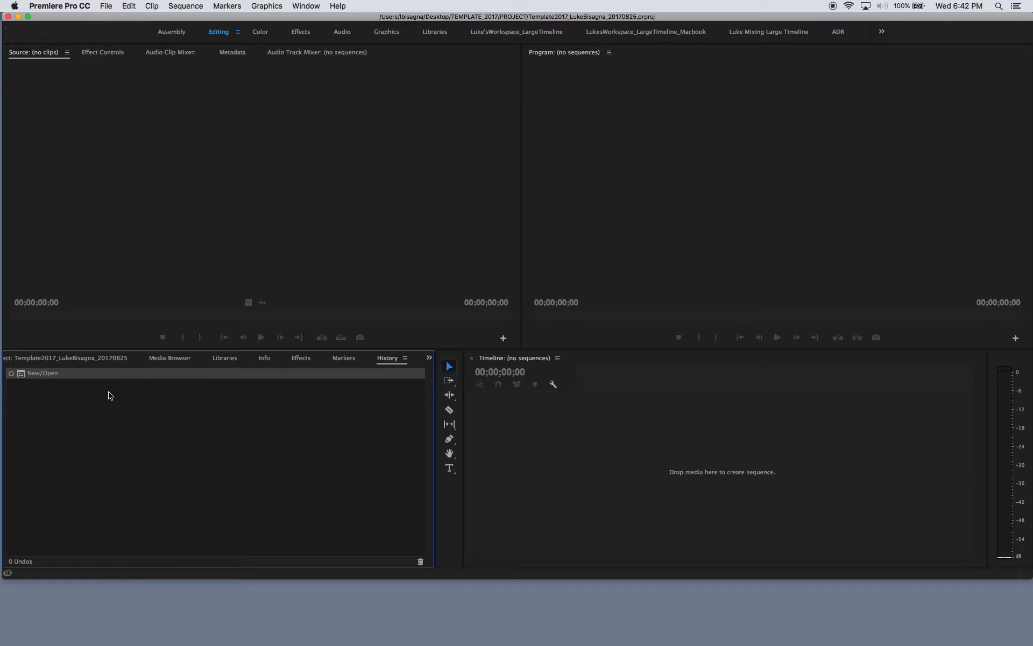
click(68, 359)
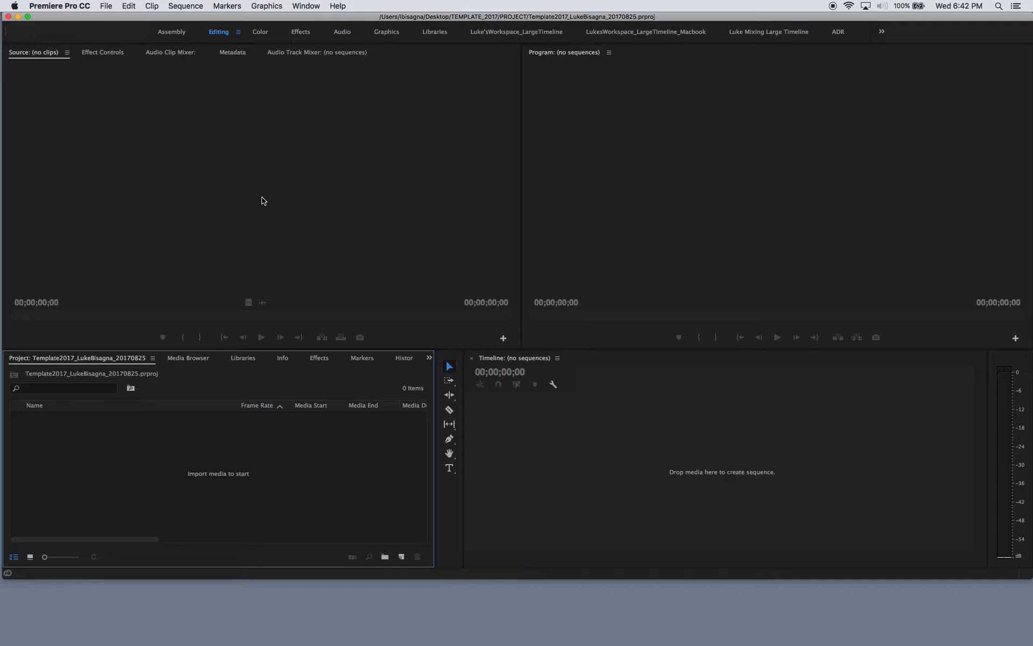
- Activate the Source, Timeline, Program and Project panels in turn to examine the main areas of the Editing workspace
click(116, 117)
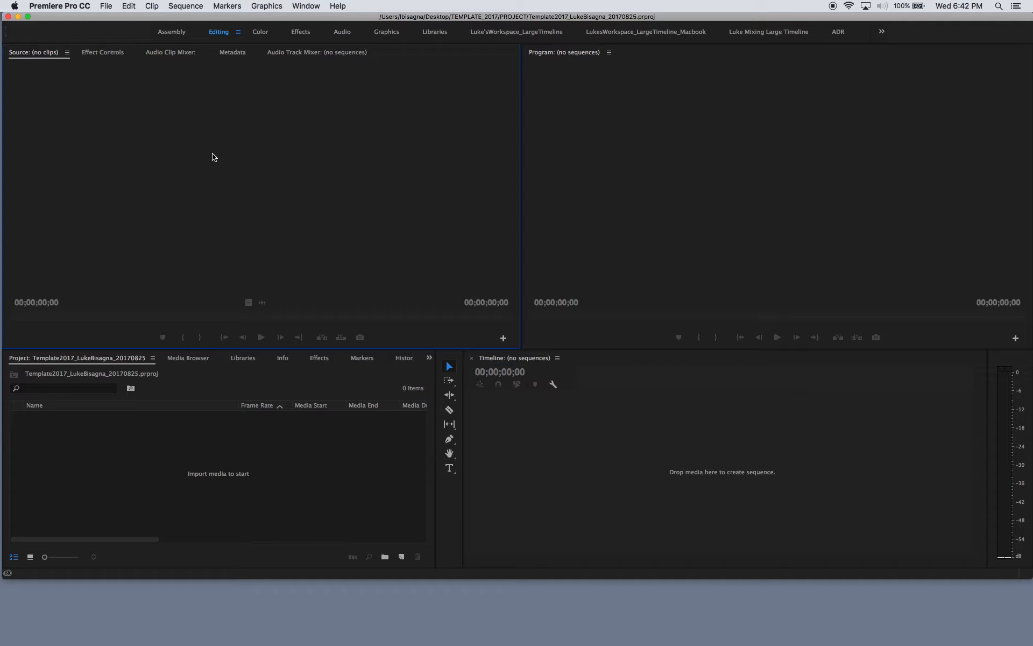
click(663, 442)
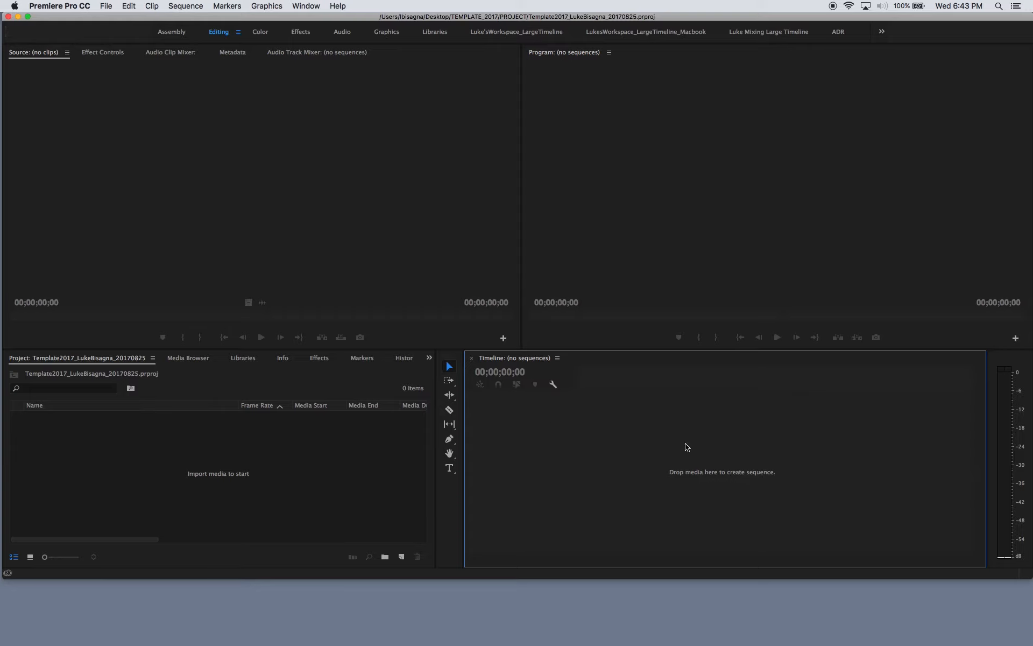
click(761, 217)
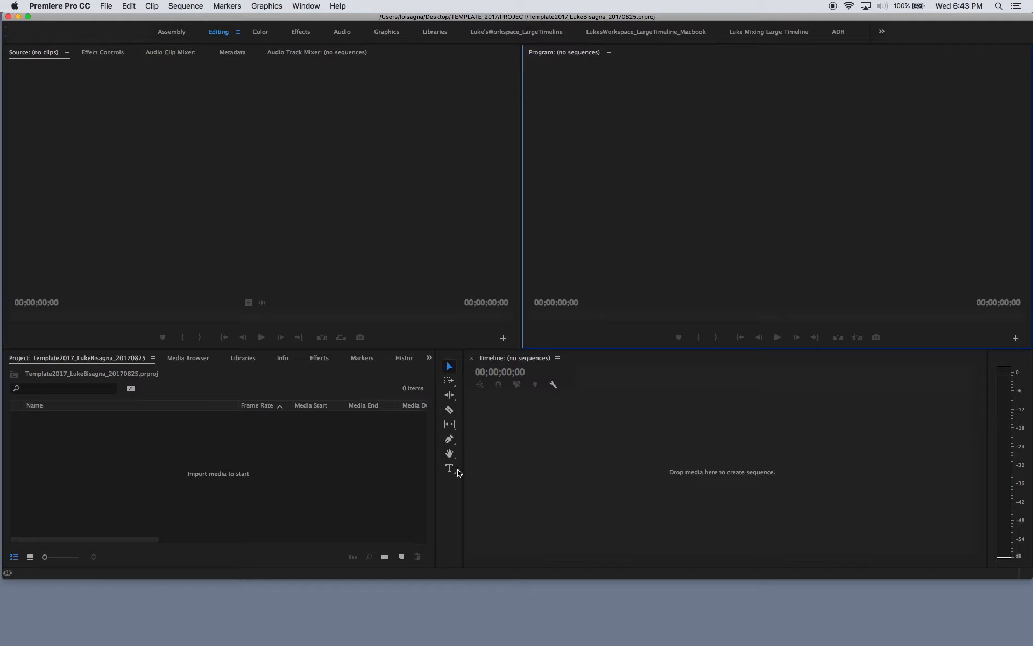
click(323, 473)
click(334, 203)
click(562, 452)
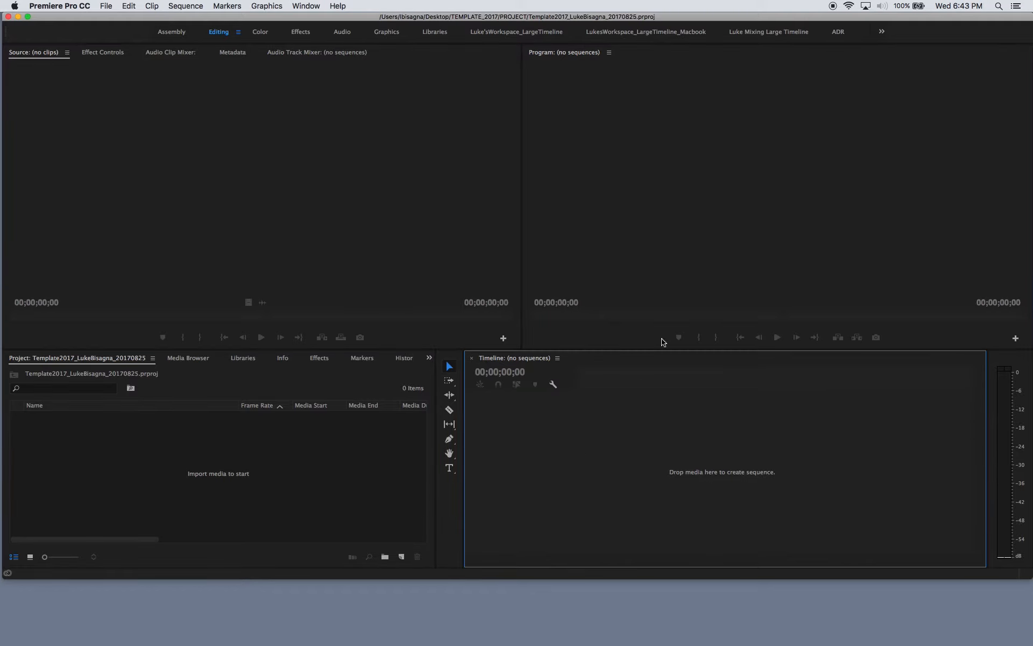
click(738, 212)
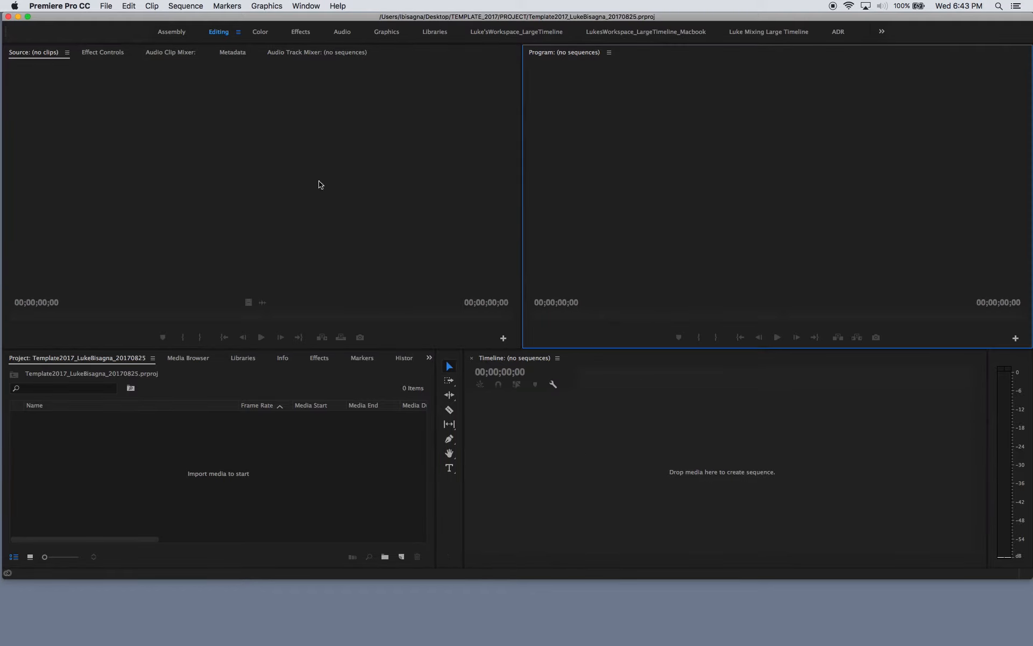
click(170, 441)
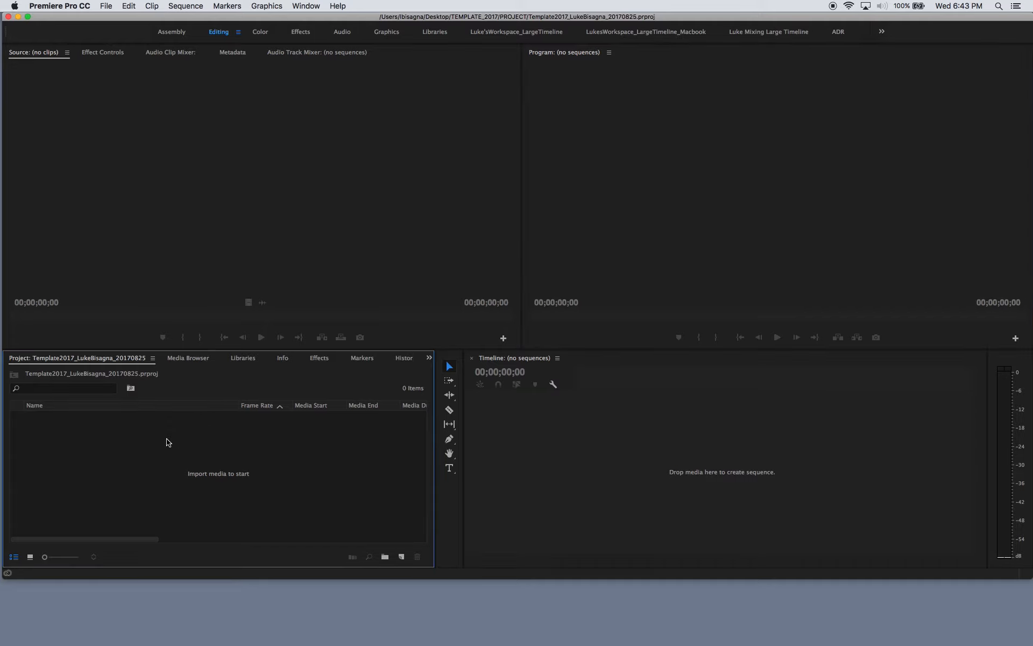
click(405, 213)
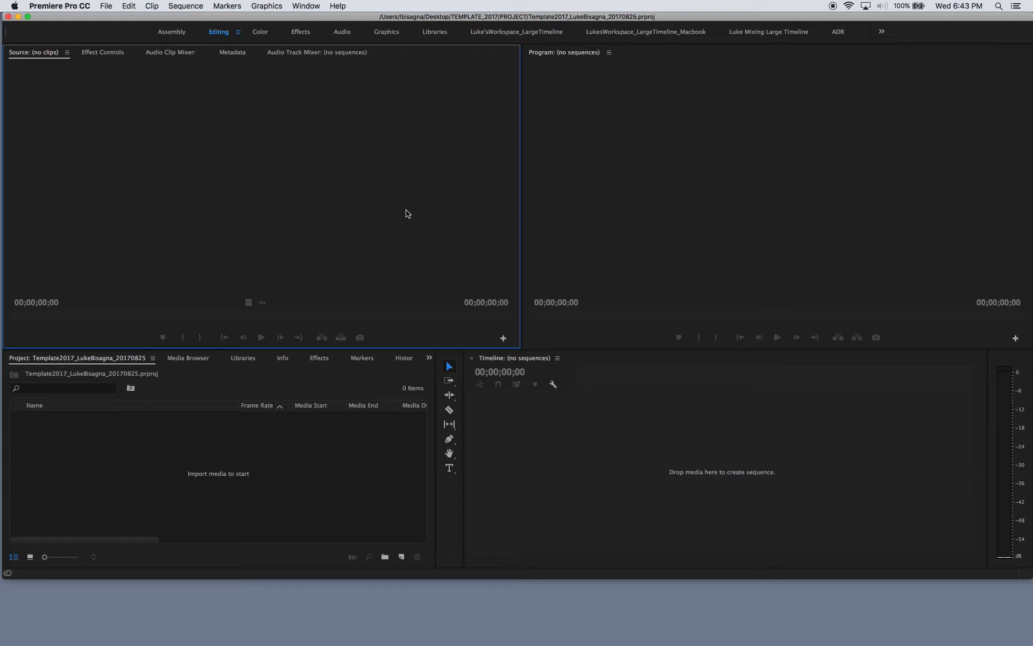
- Shift the panel focus from Project to Source, Timeline and Program without using the pointer
key(shift+1)
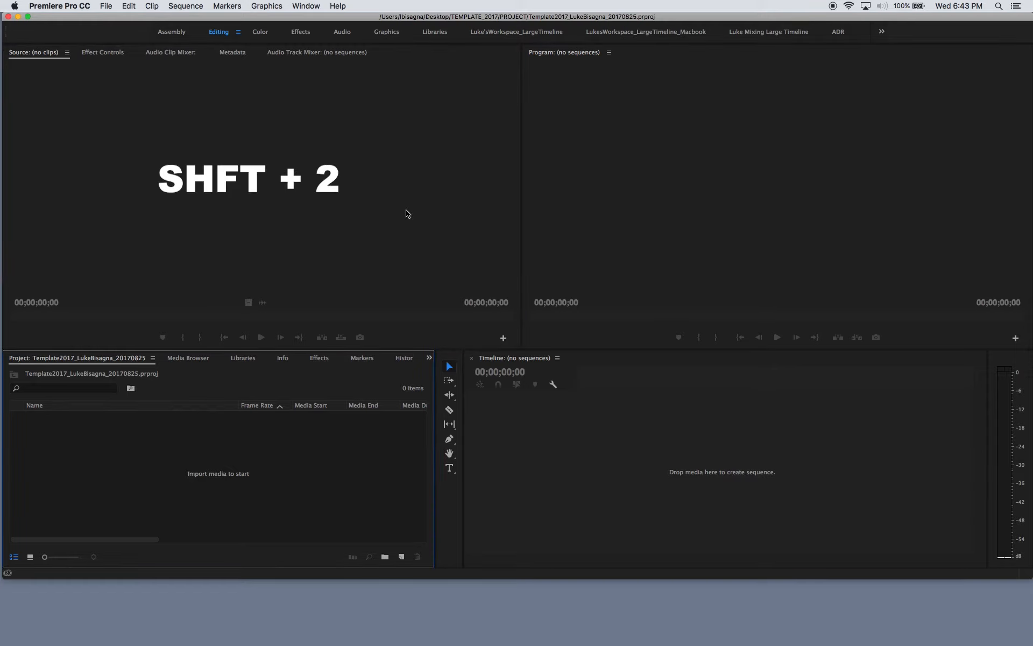
key(shift+2)
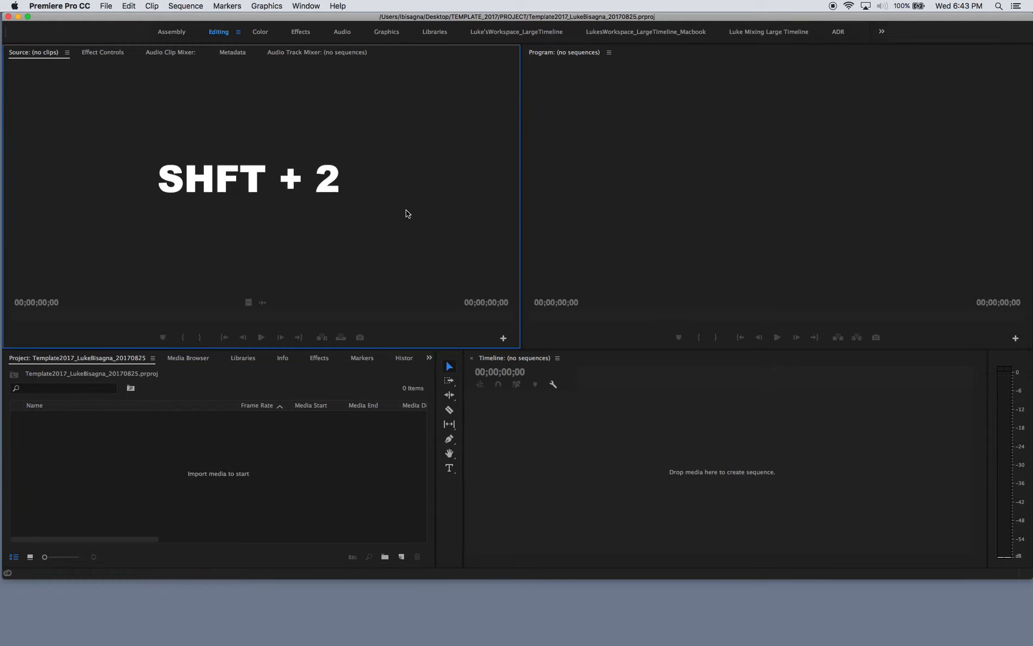
key(shift+3)
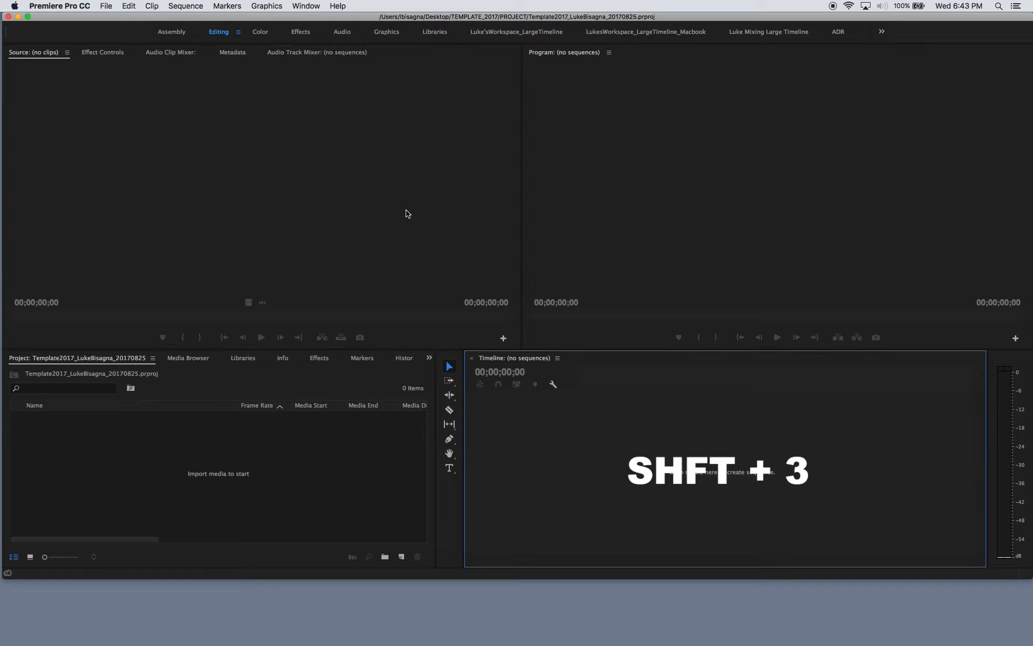
key(shift+4)
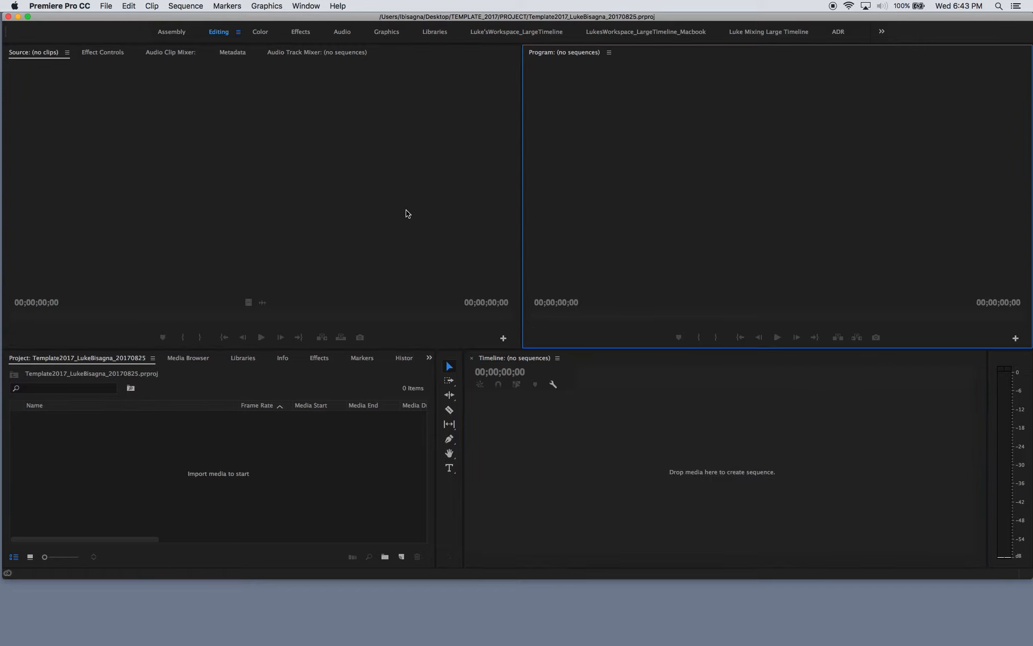
- Go through the editing workflow order again by focusing the Project, Source, Timeline and Program panels
click(269, 465)
click(304, 233)
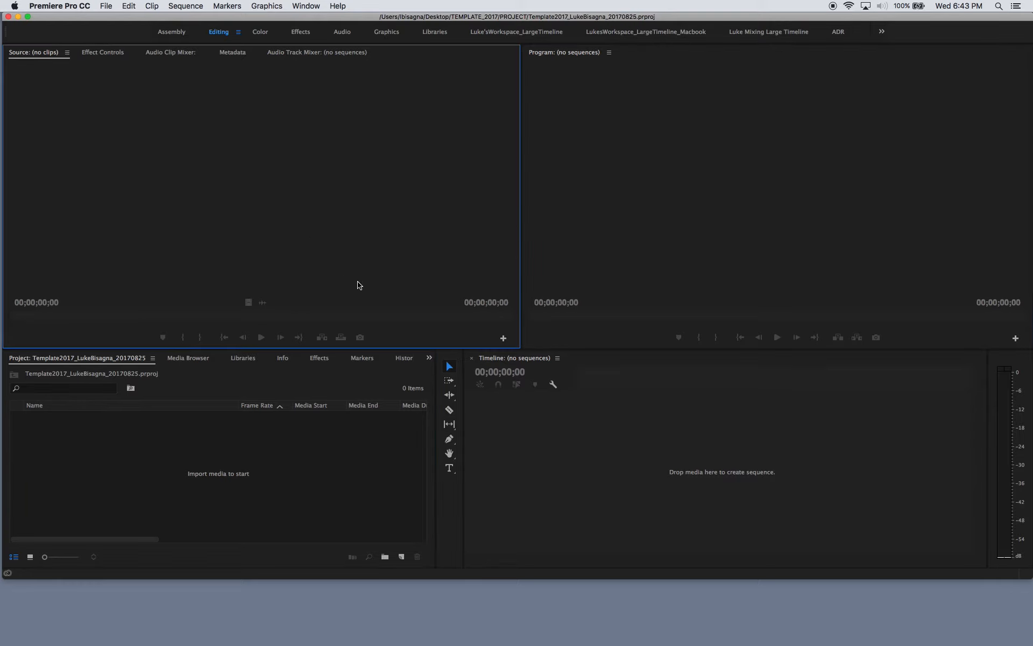
click(525, 412)
click(151, 475)
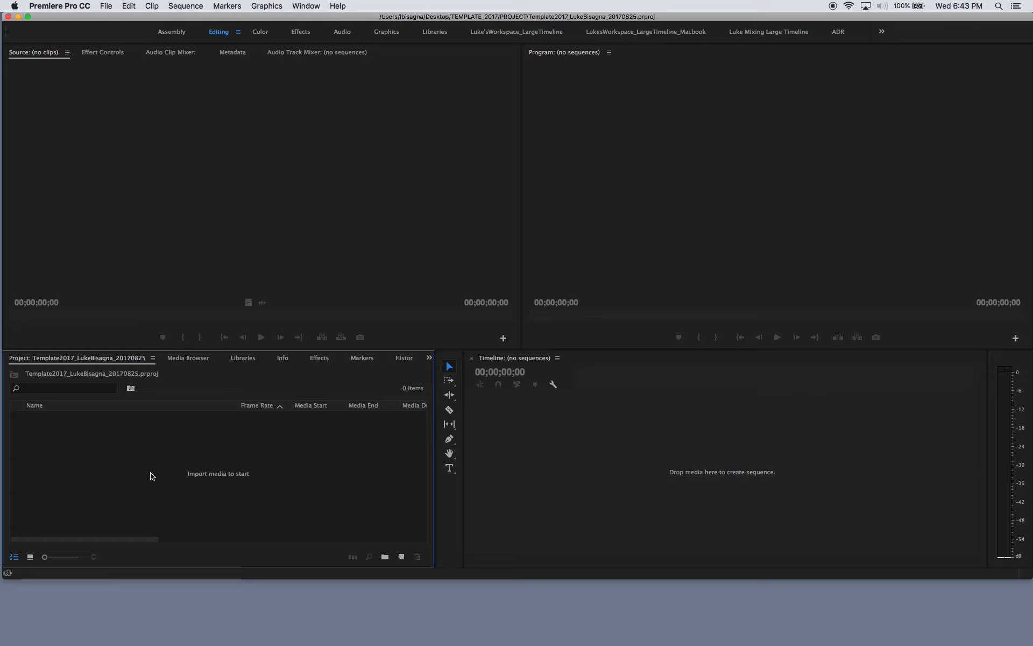
click(280, 237)
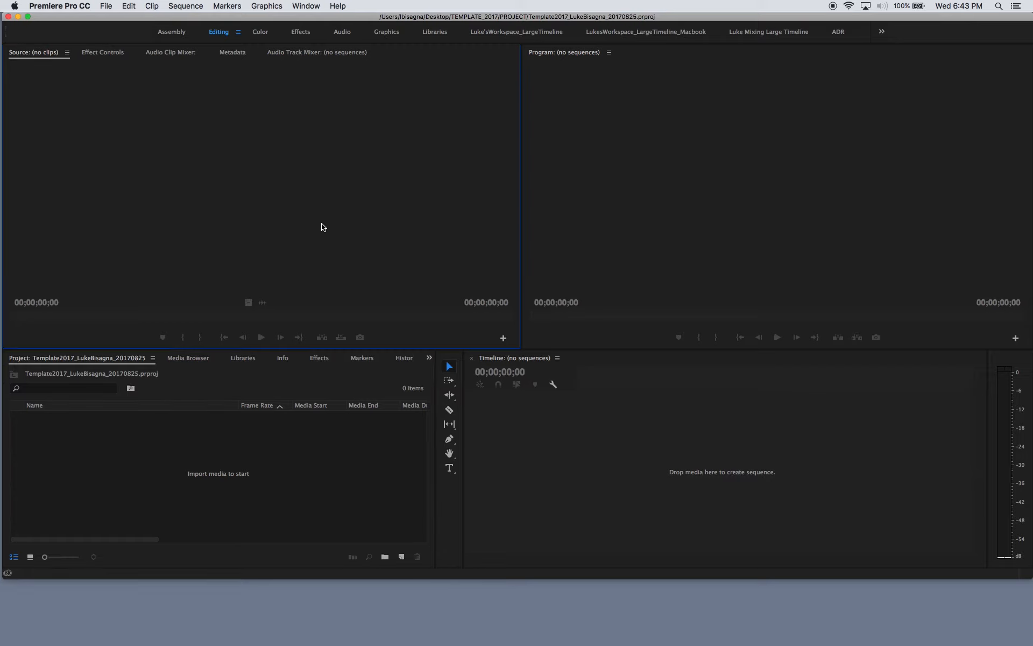
click(687, 452)
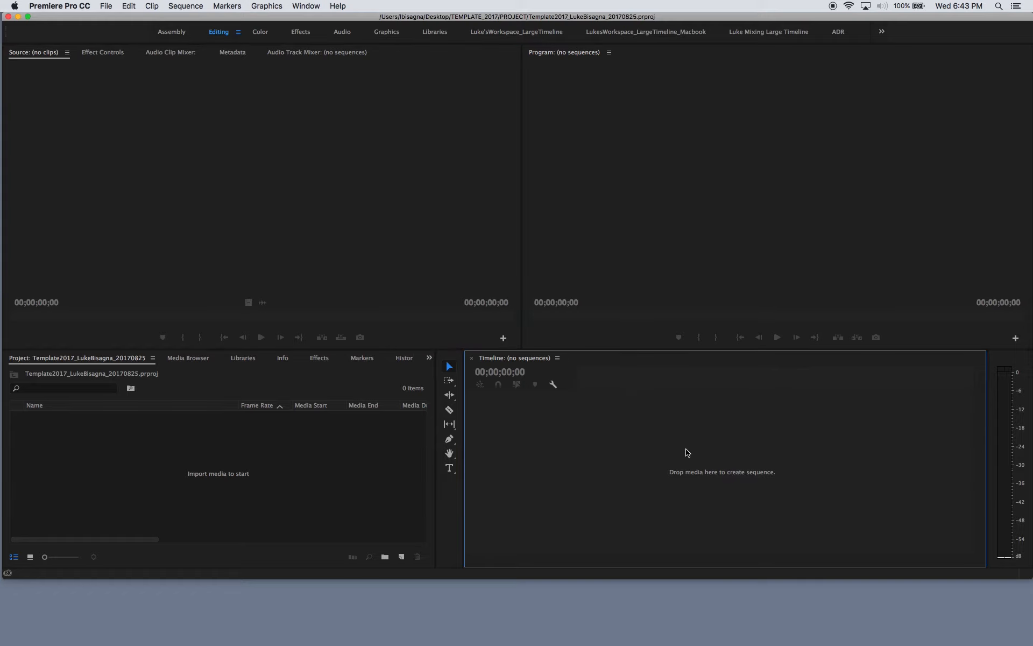
click(736, 229)
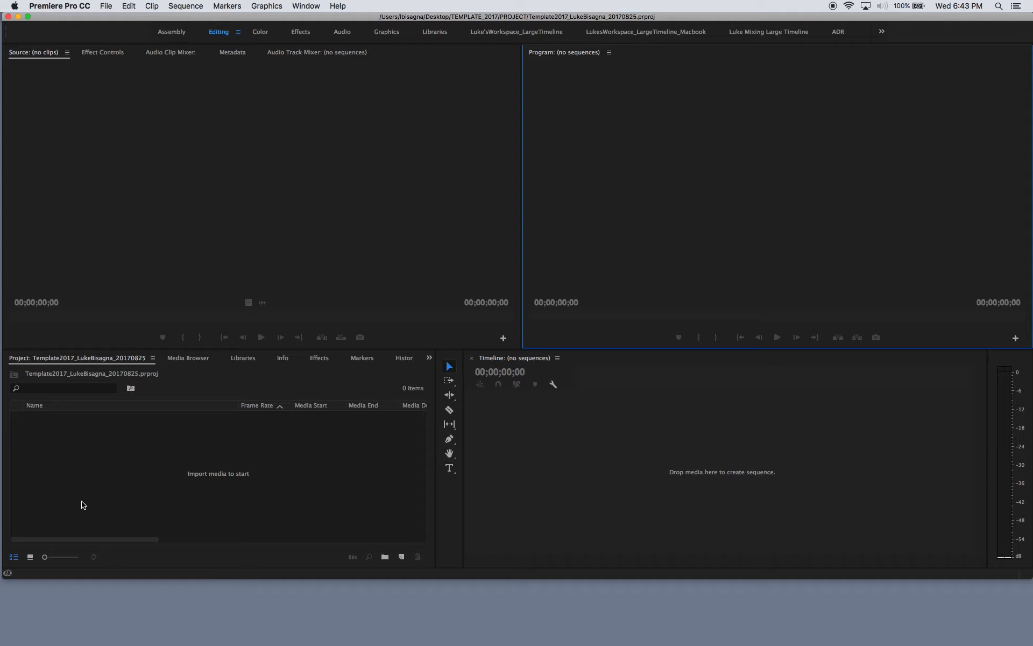
- Create a new bin named GFX in the project and deselect it
click(103, 476)
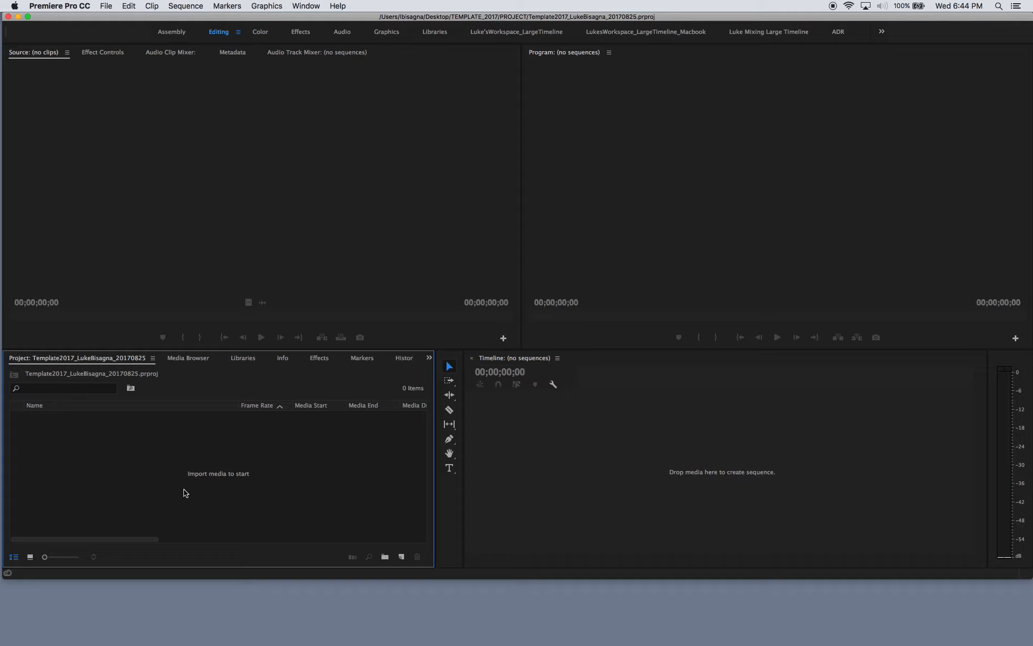
click(385, 558)
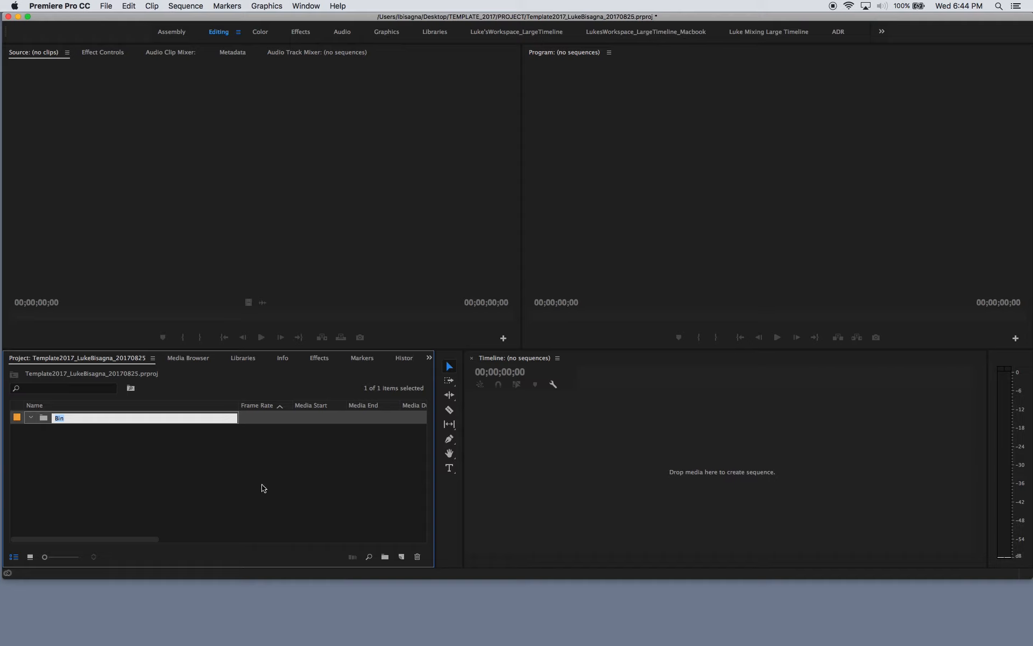
text(GFX)
click(98, 470)
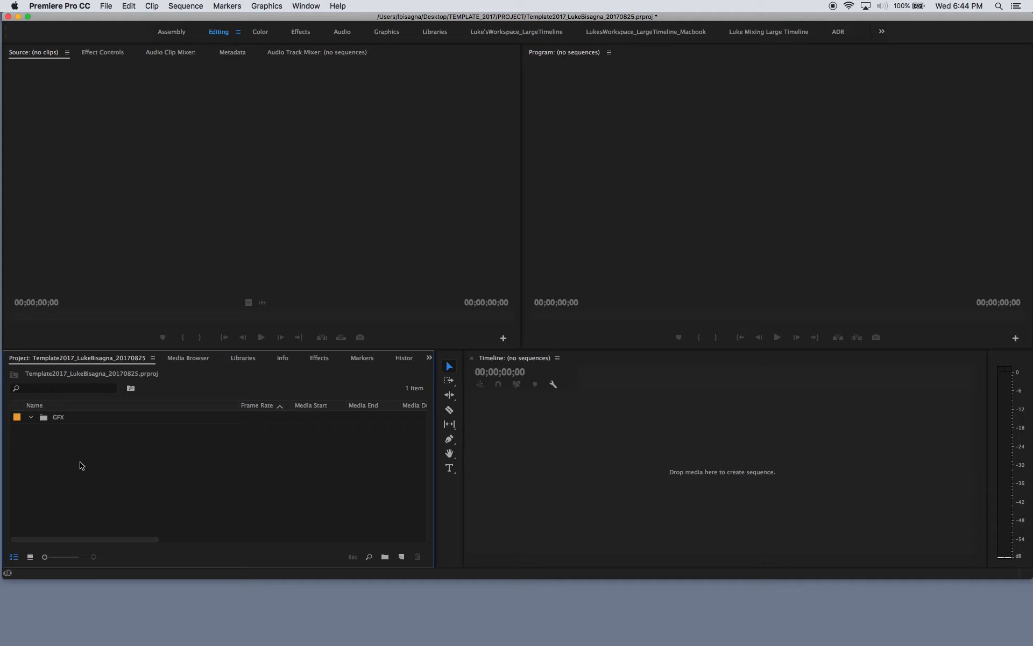
- Try adding a nested bin inside the GFX bin and delete that nested bin
click(47, 421)
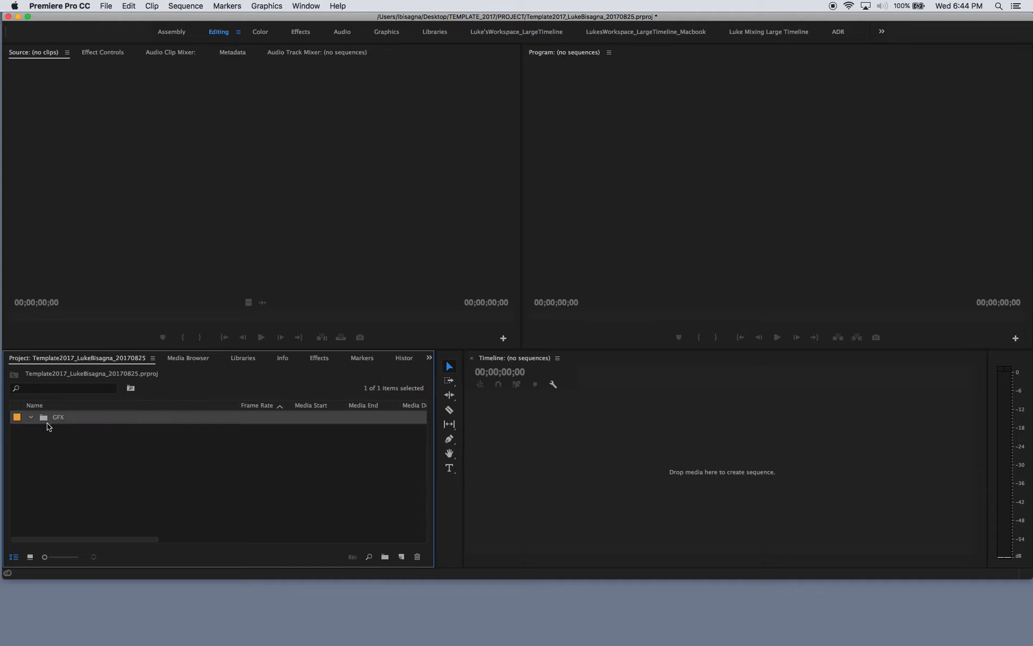
click(386, 558)
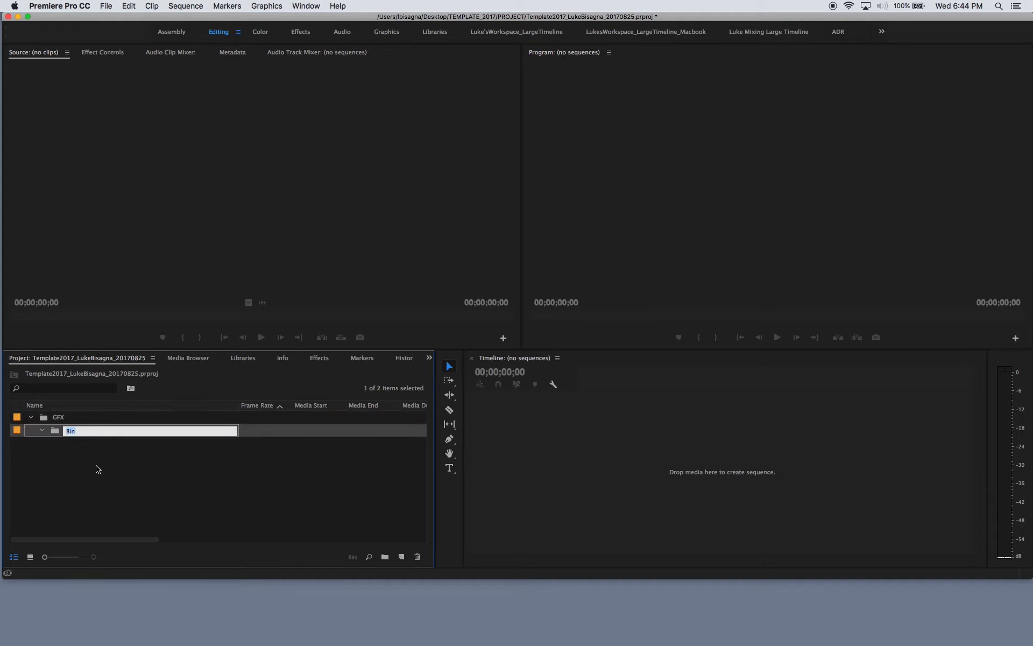
click(31, 418)
click(31, 417)
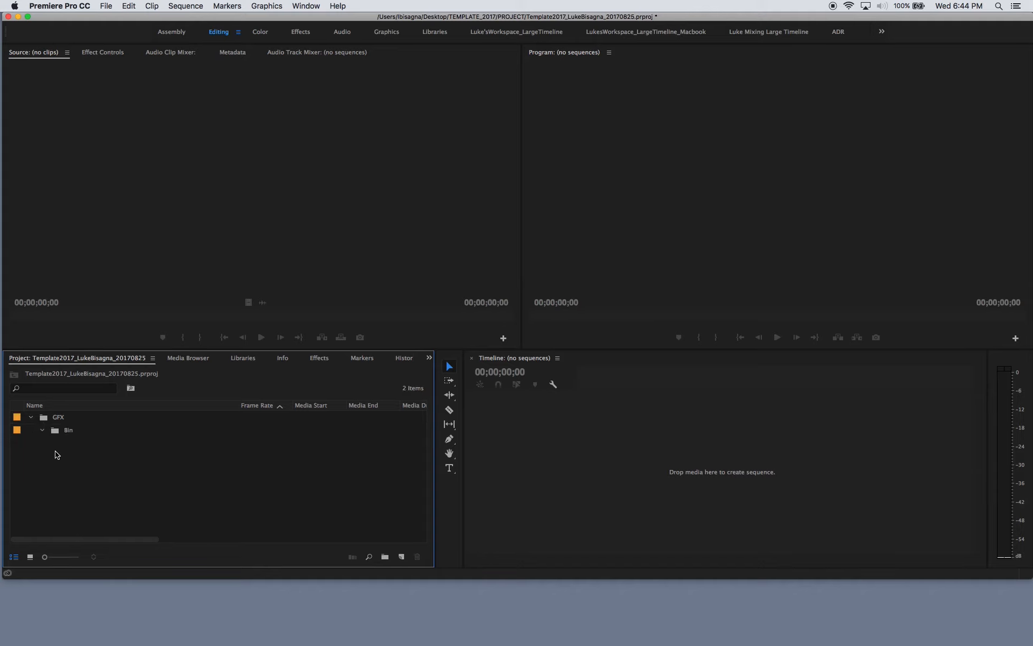
click(52, 430)
click(54, 430)
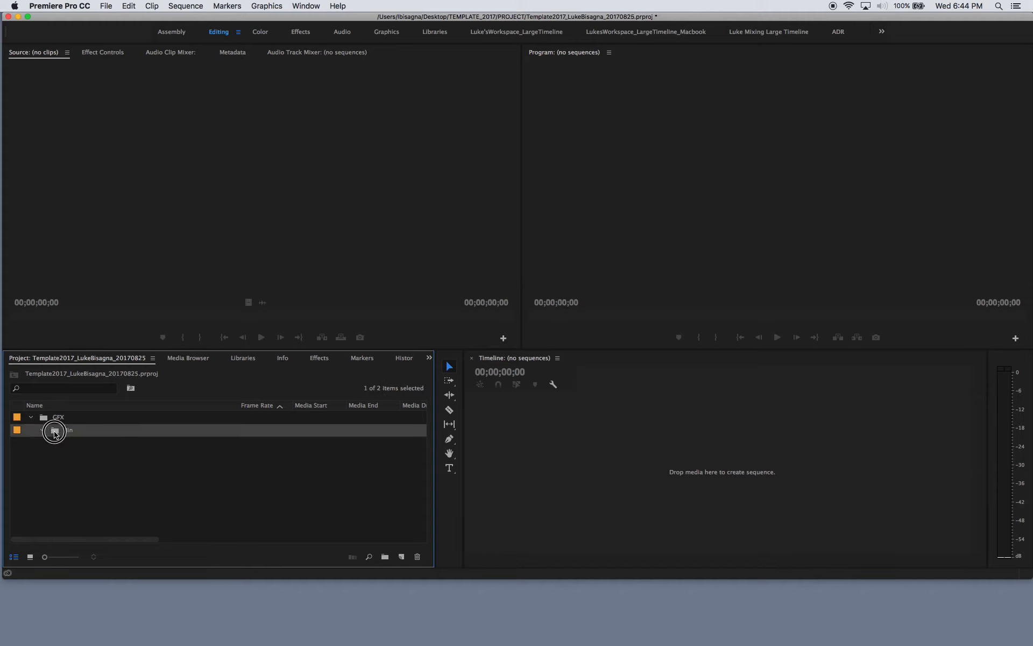
click(418, 559)
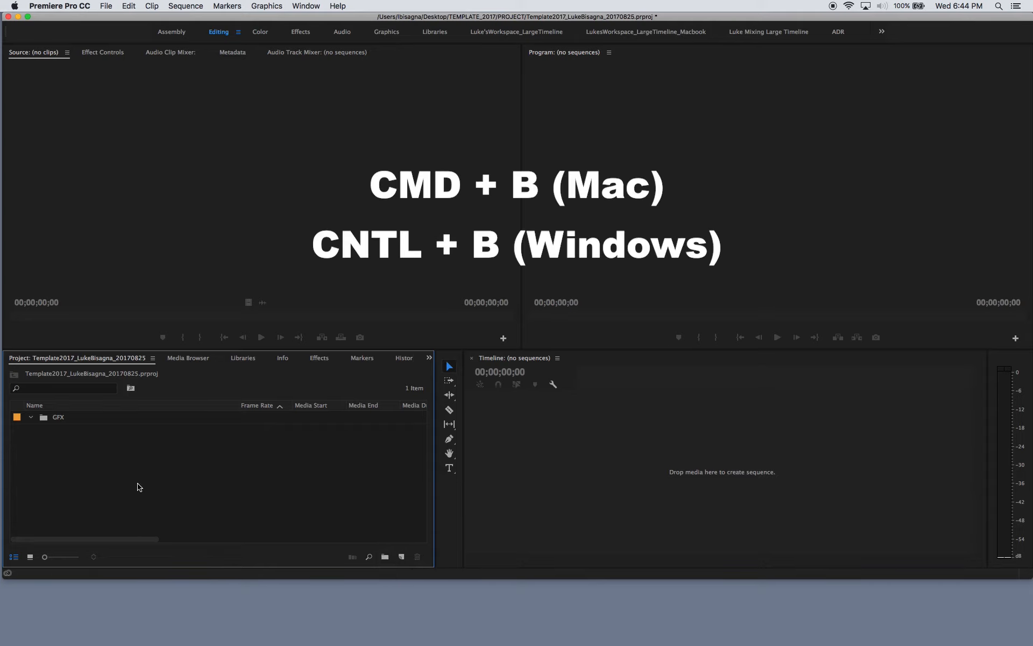
- Create a bin named MEDIA at the project's root level and sort the bins by name in ascending order
key(super+b)
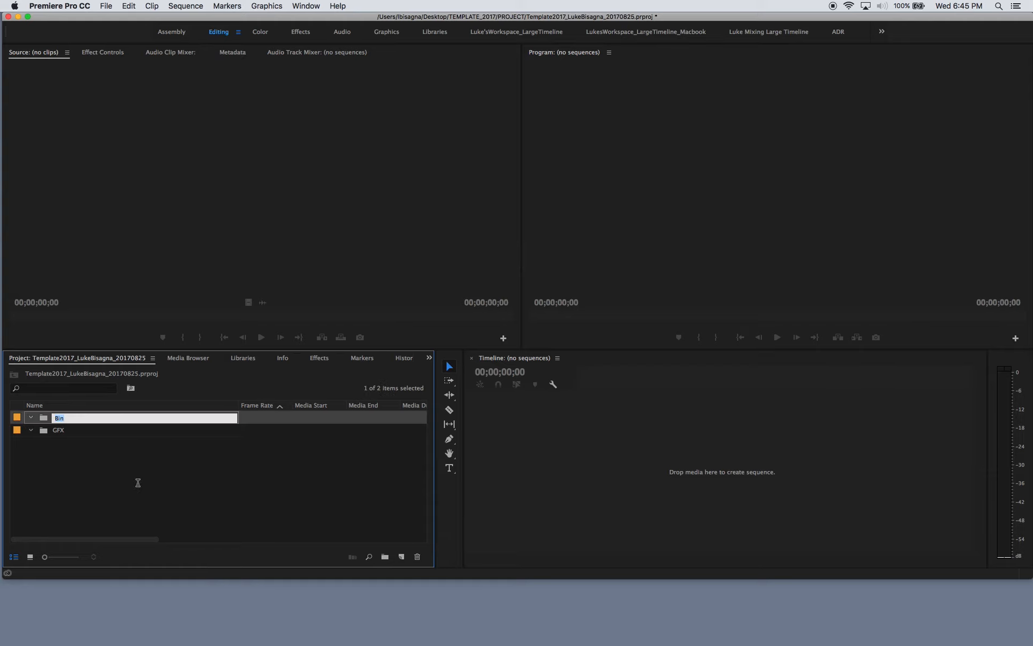
text(MEDIA)
click(137, 496)
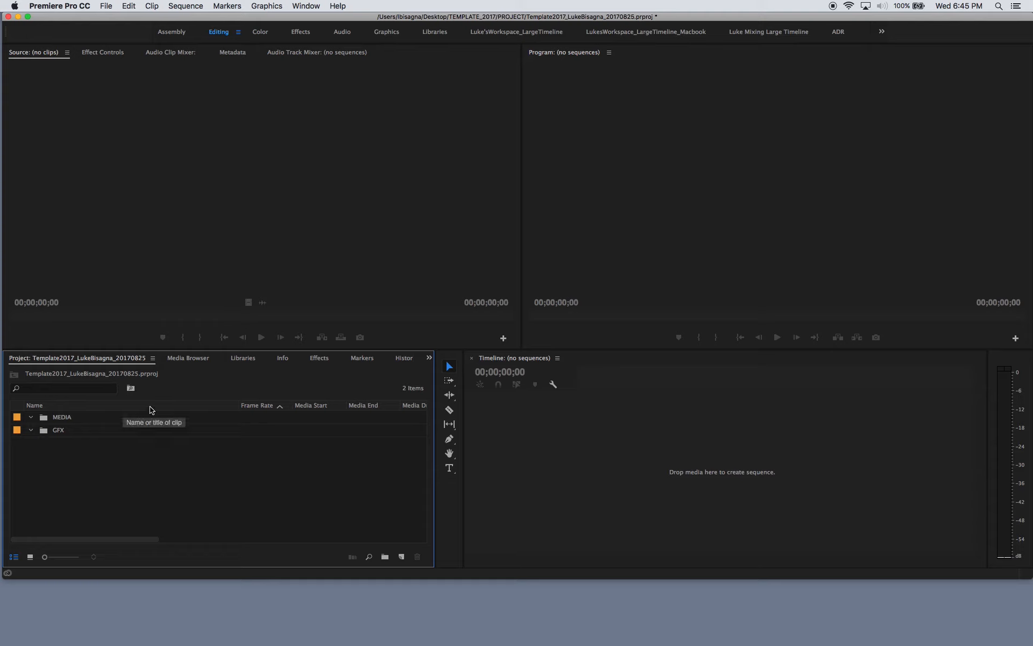
click(97, 408)
click(74, 406)
click(60, 408)
- Create two more root-level bins in the project, named MX and SFX
key(super+b)
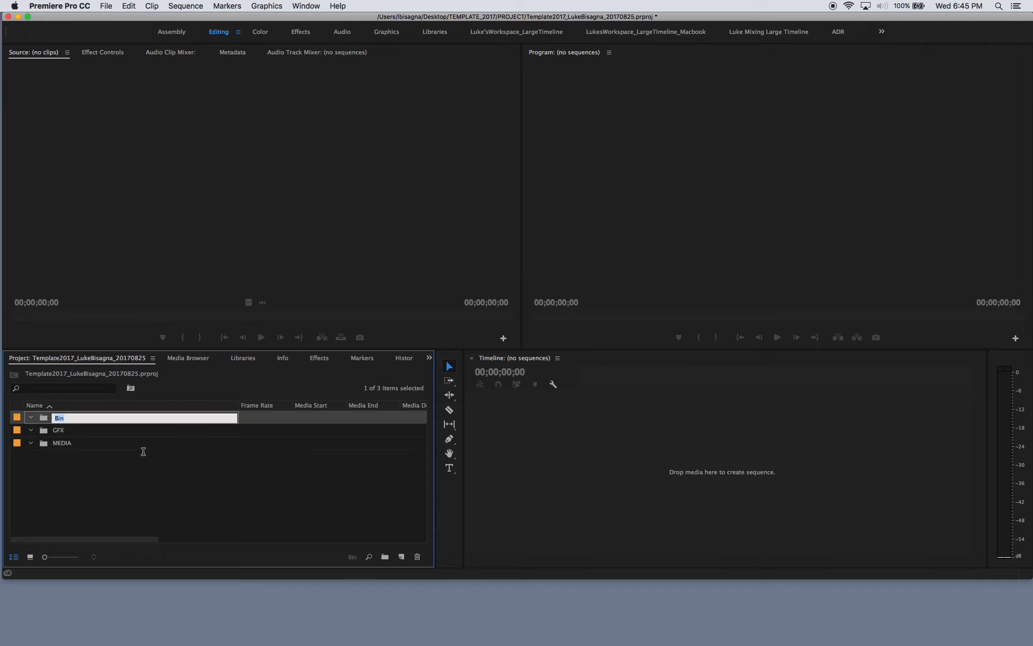
text(MX)
click(134, 490)
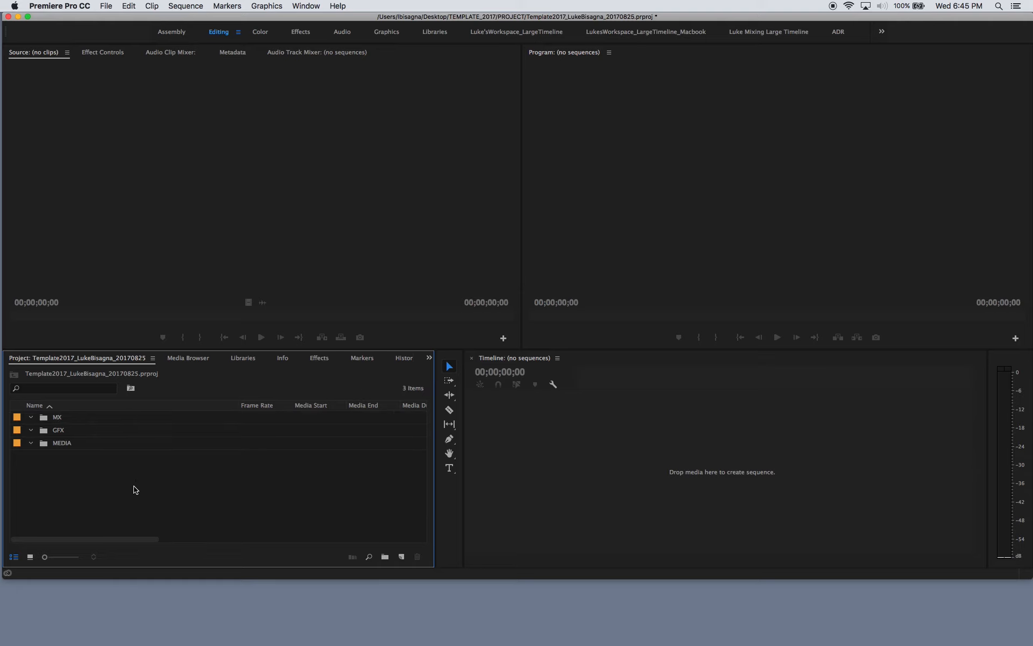
key(super+b)
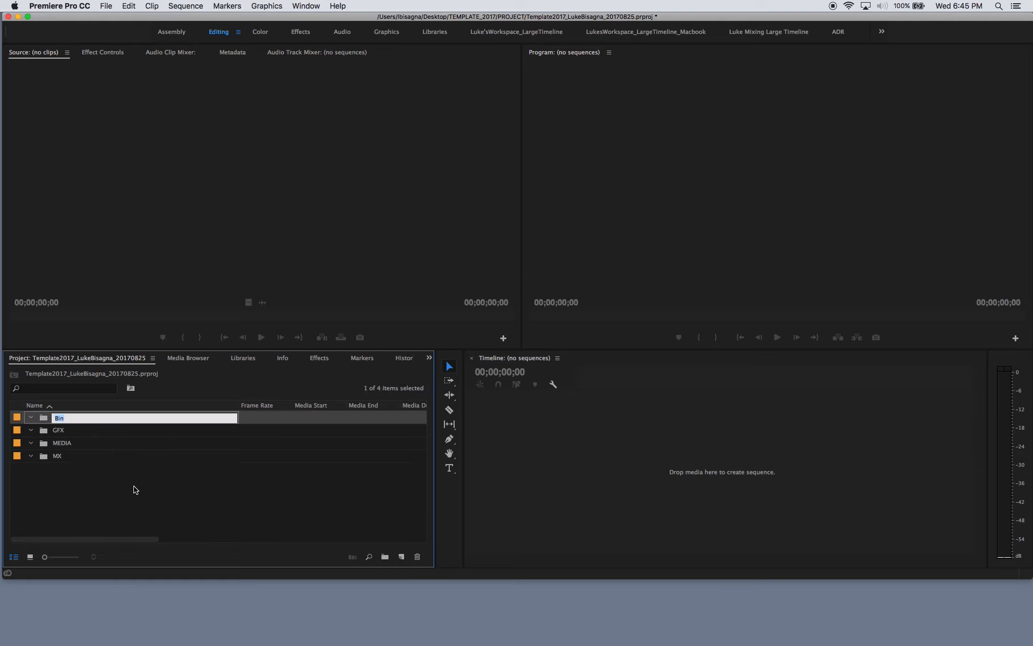
text(SFX)
click(120, 492)
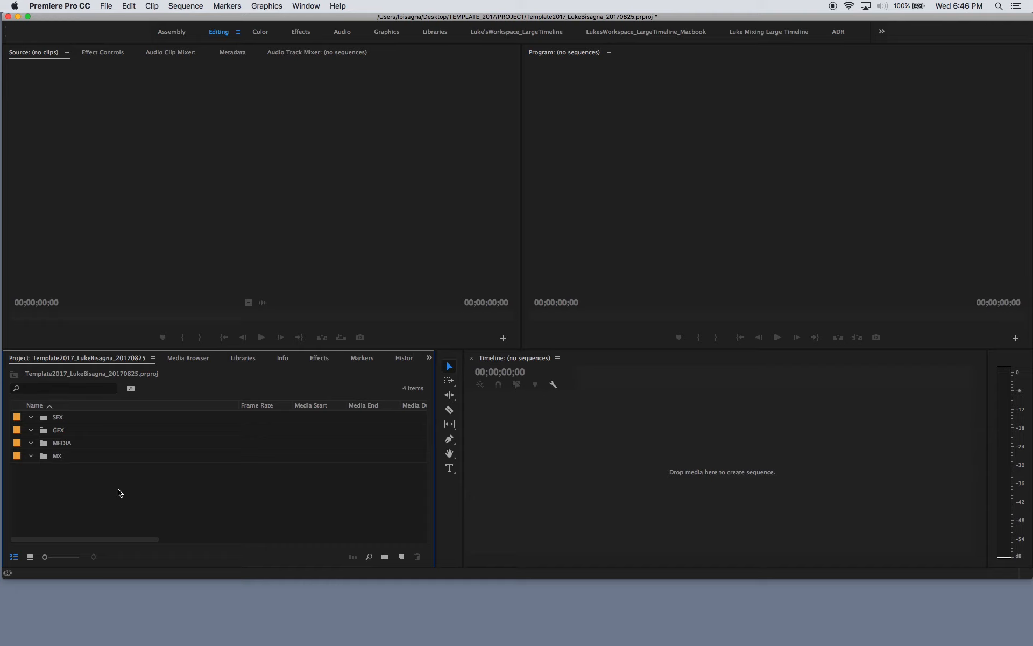
- Create a root-level bin named SEQ and re-sort all bins by name in ascending order
key(super+slash)
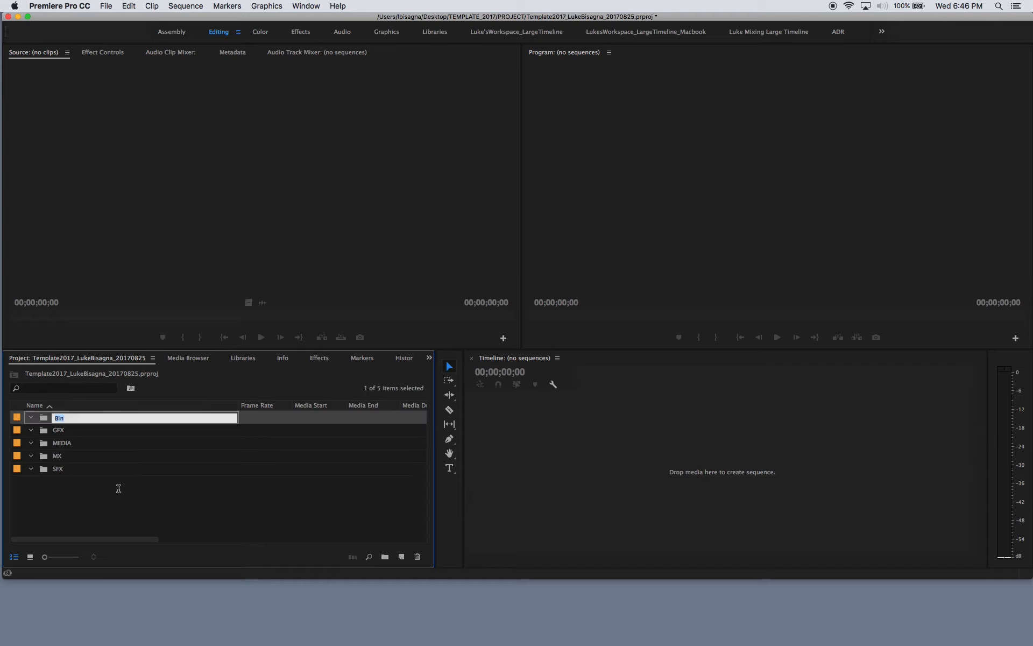
text(SEQ)
click(124, 501)
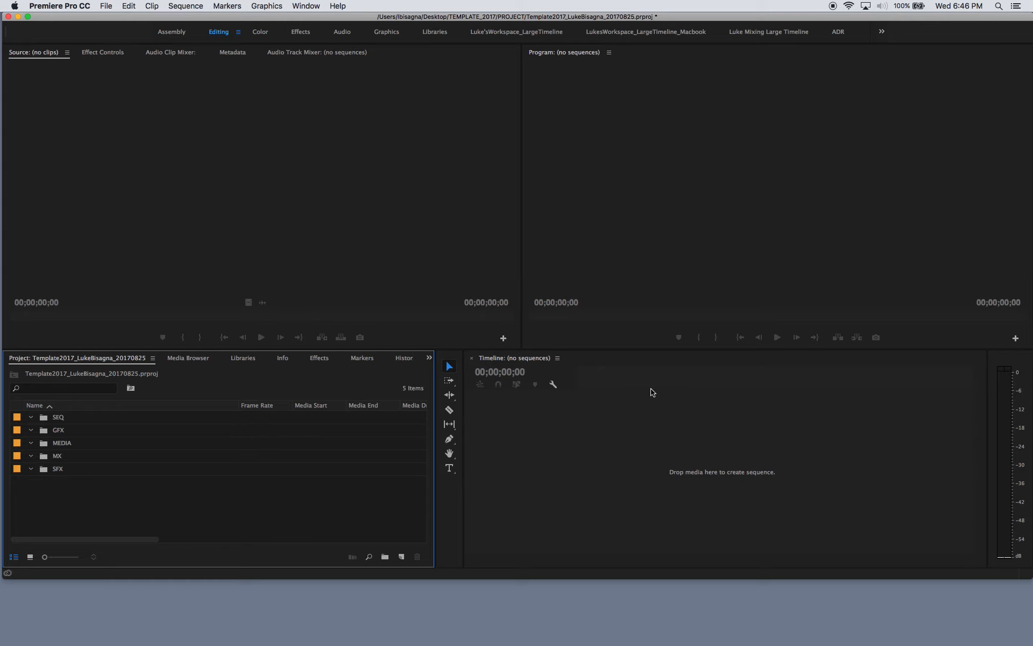
click(662, 411)
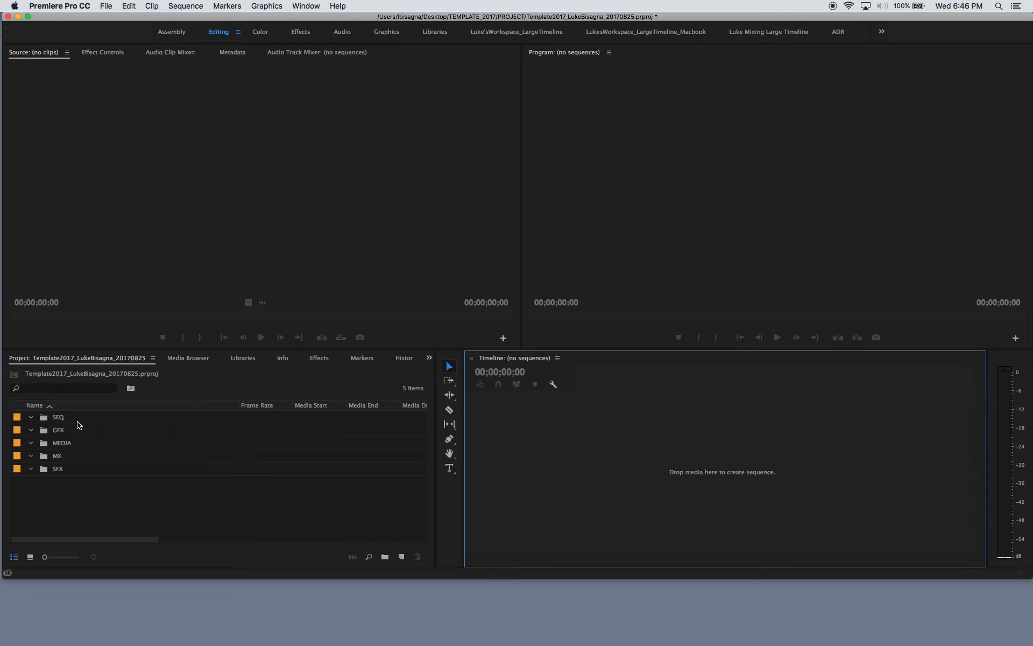
click(64, 408)
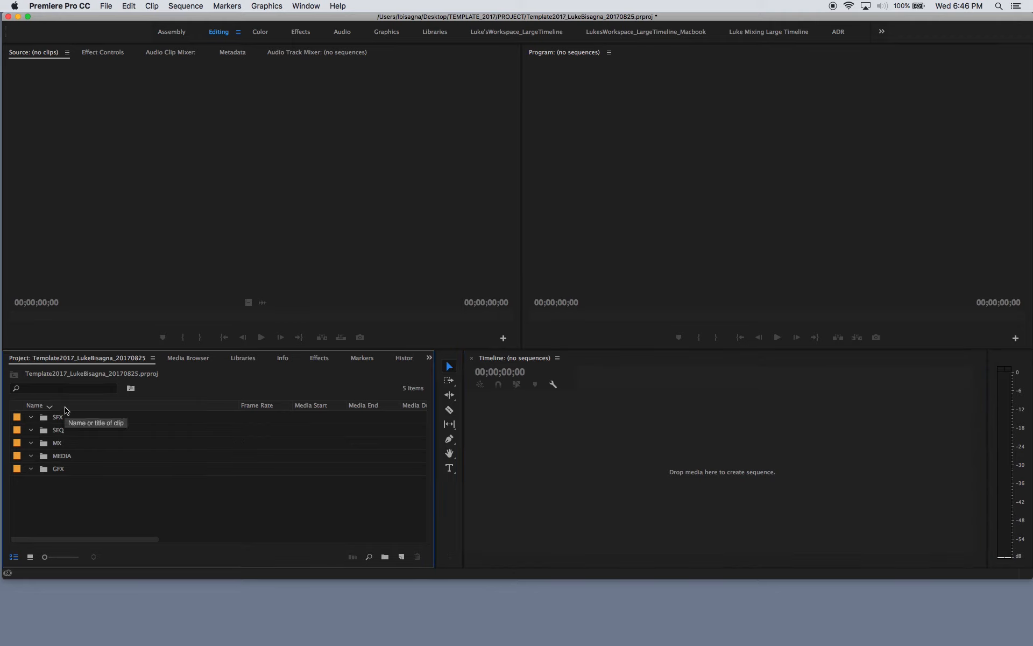
click(65, 408)
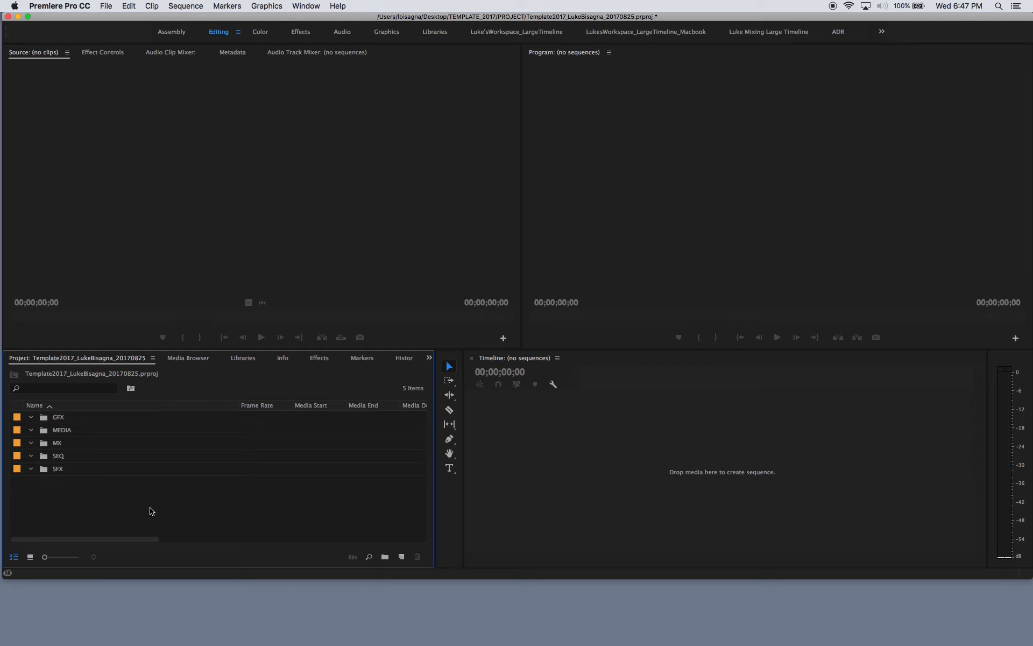
- Switch to Finder, show the contents of TEMPLATE_2017's PROJECT folder and widen the window to reveal the full project file name
key(super+Tab)
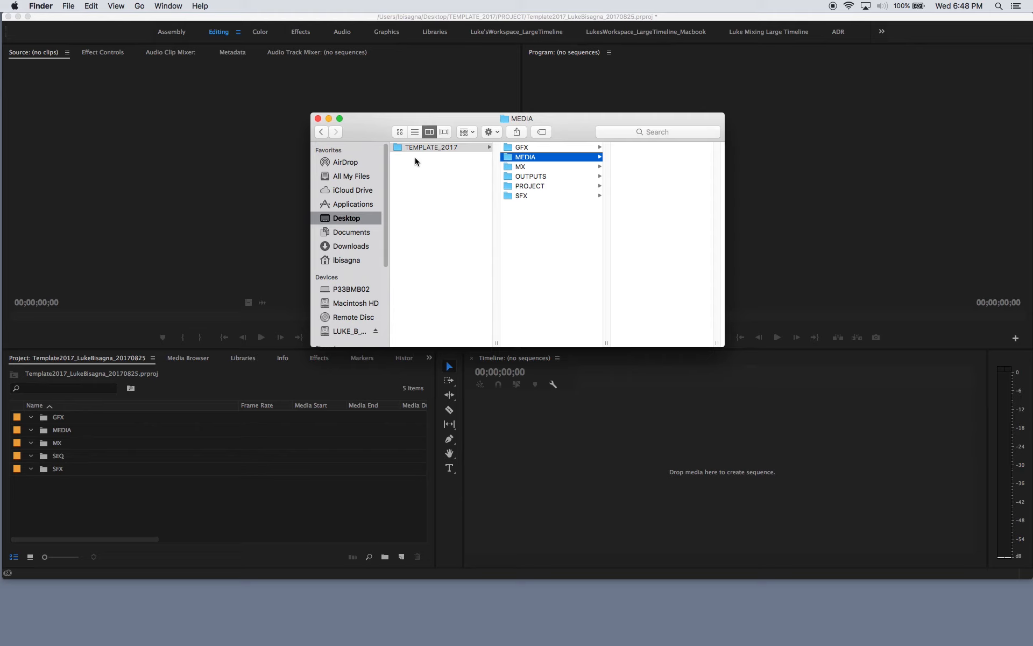
click(520, 186)
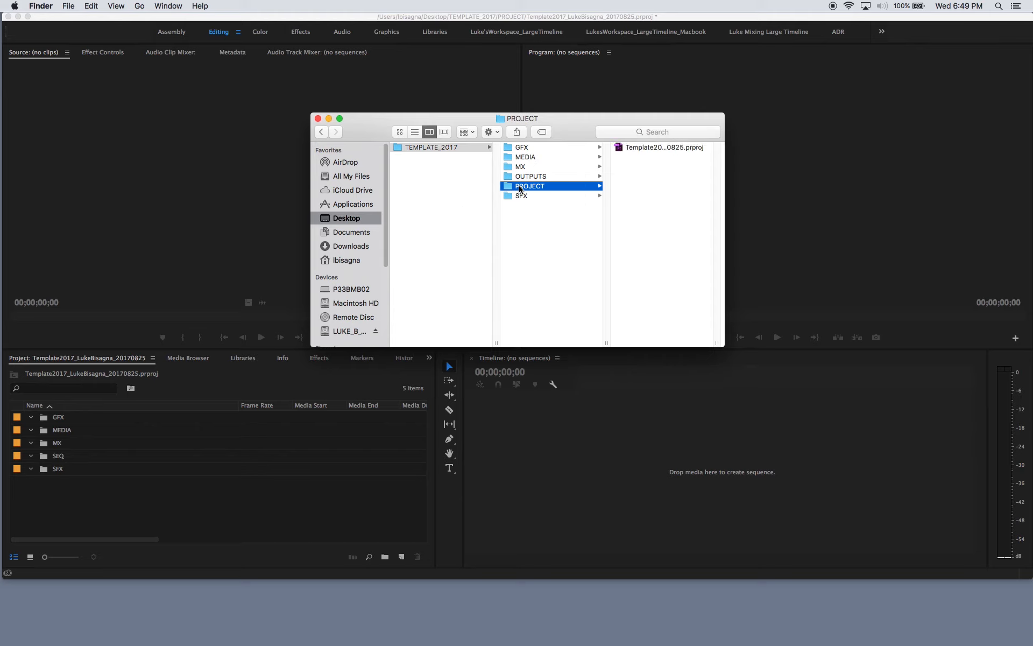
click(718, 344)
drag(719, 343, 812, 338)
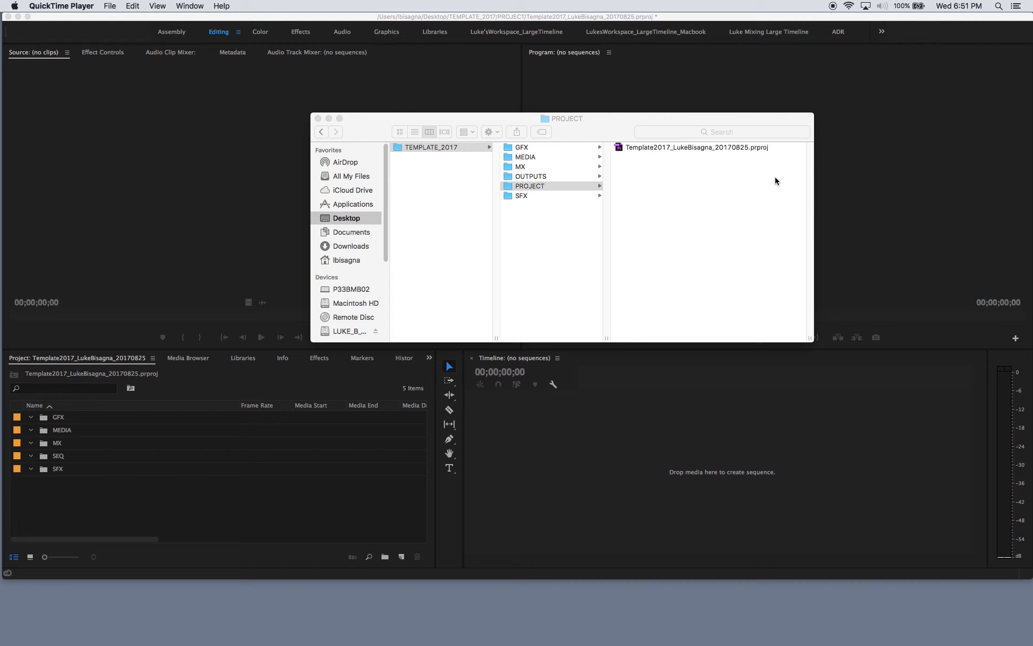
- Switch back to Premiere Pro, save the template project and quit the application
key(super+Tab)
key(super+Tab)
key(super+Tab)
key(super+Tab)
key(super+Tab)
key(super+Tab)
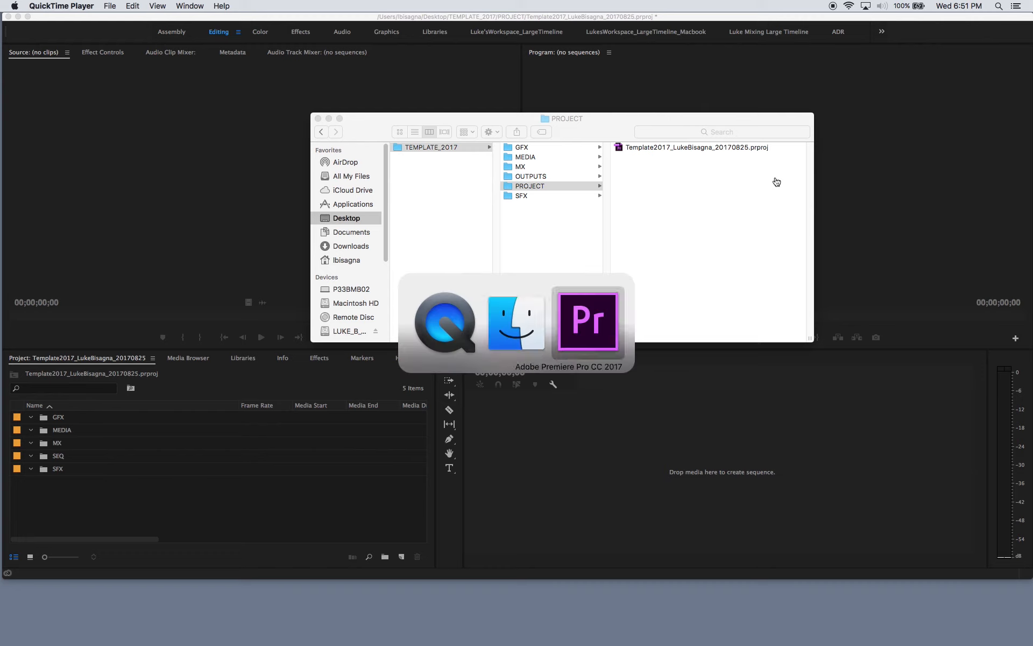
key(super+shift+Tab)
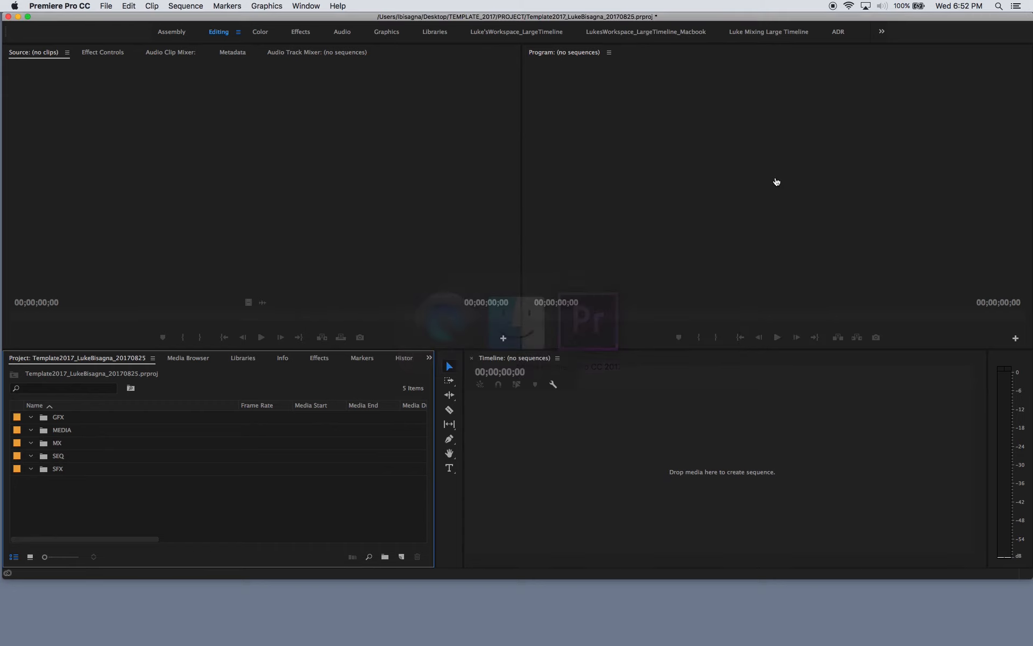
click(106, 6)
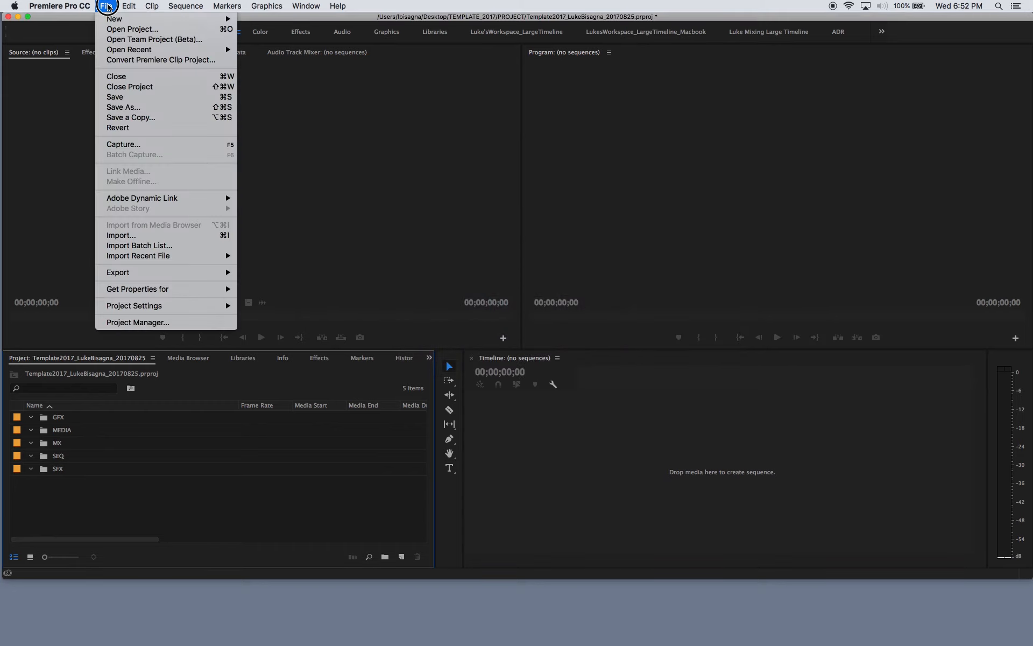
click(125, 100)
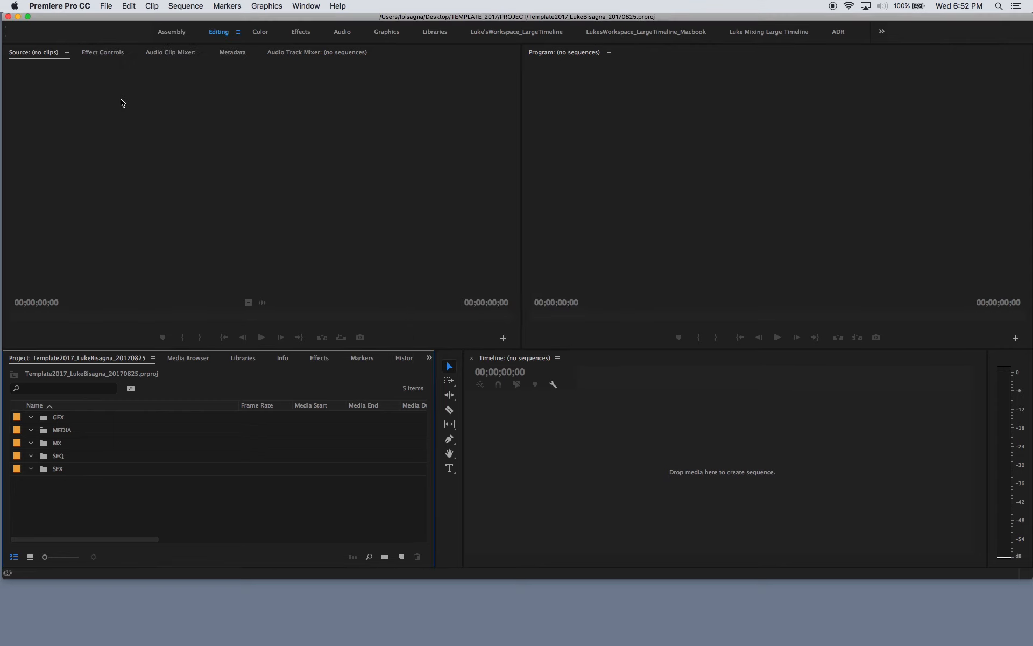
click(86, 6)
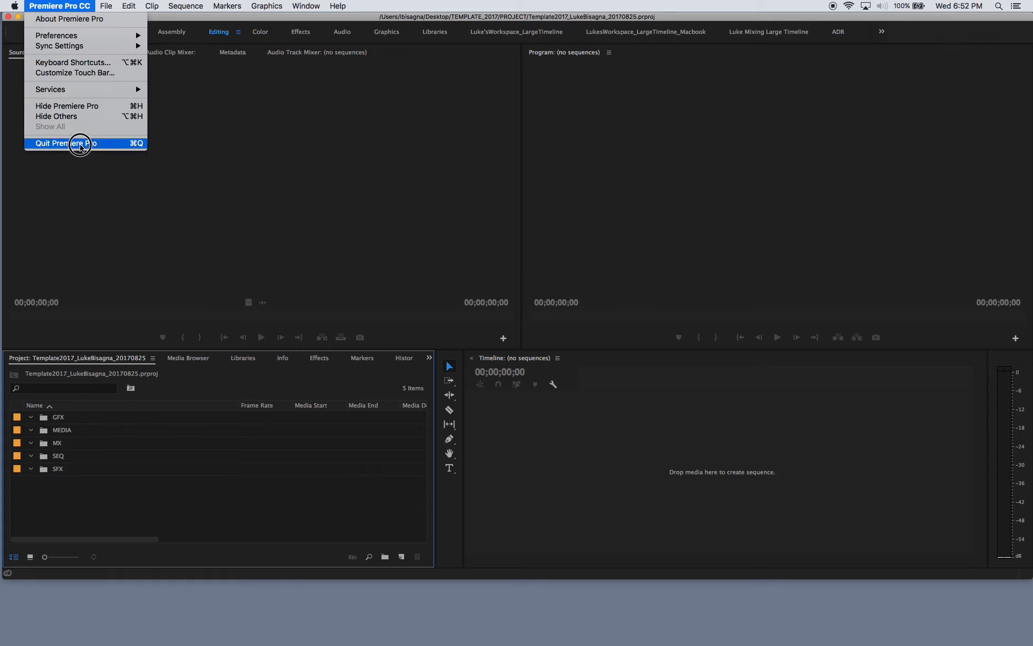
click(133, 146)
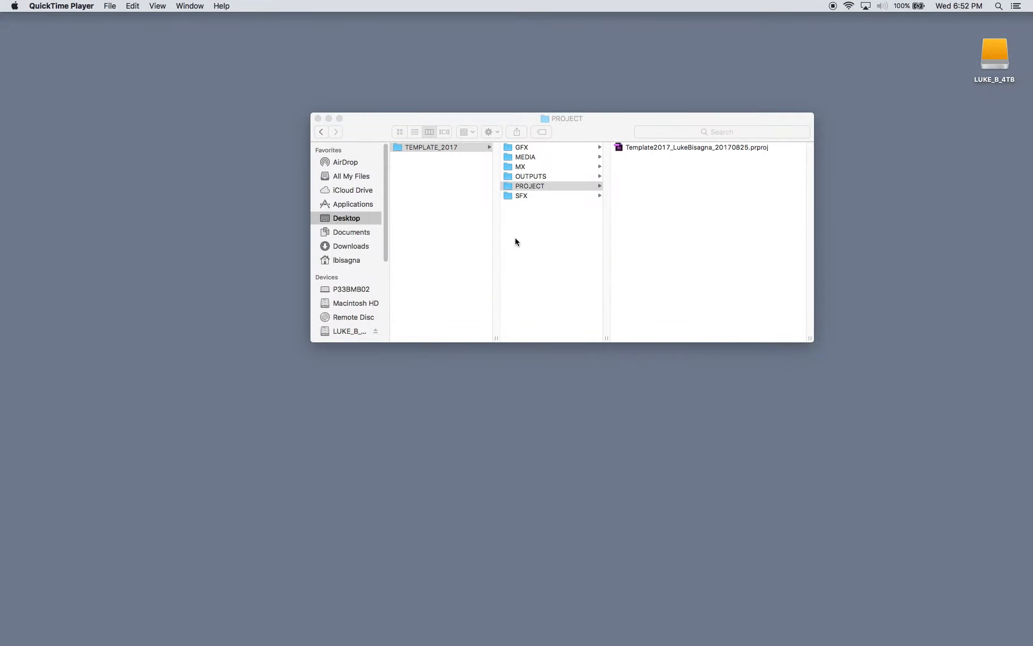
- Close the Finder window and move the TEMPLATE_2017 folder slightly higher on the Desktop
drag(583, 132, 545, 173)
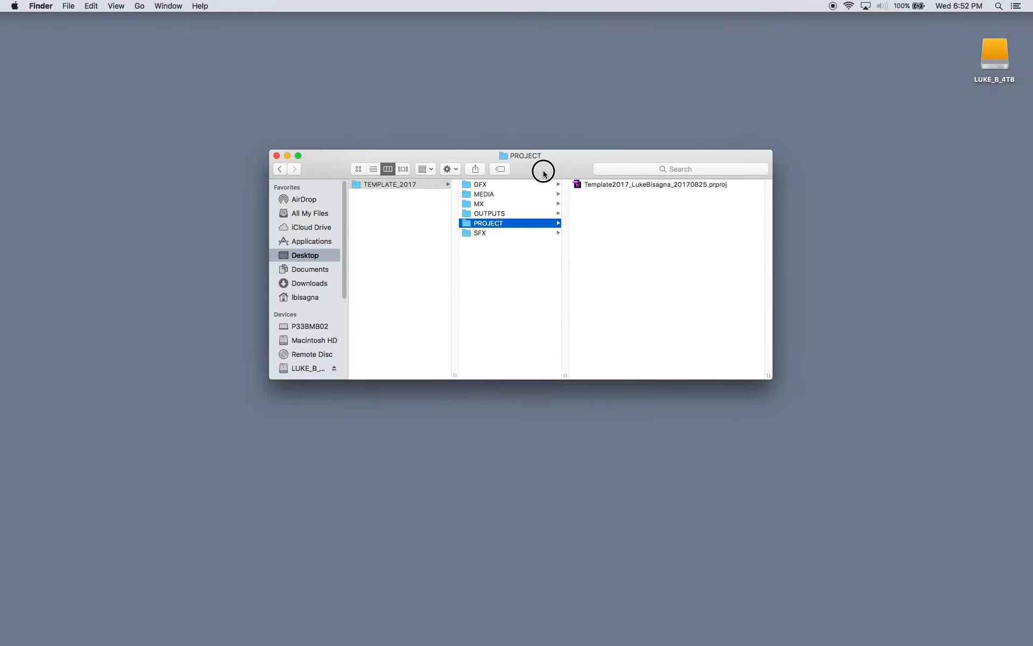
click(277, 156)
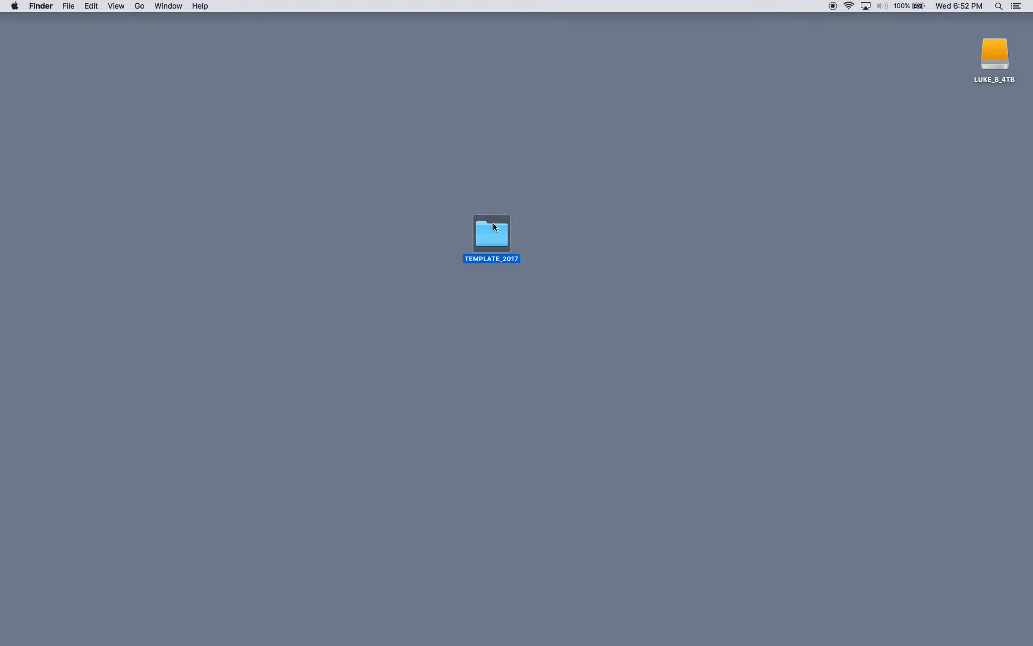
drag(494, 226, 494, 182)
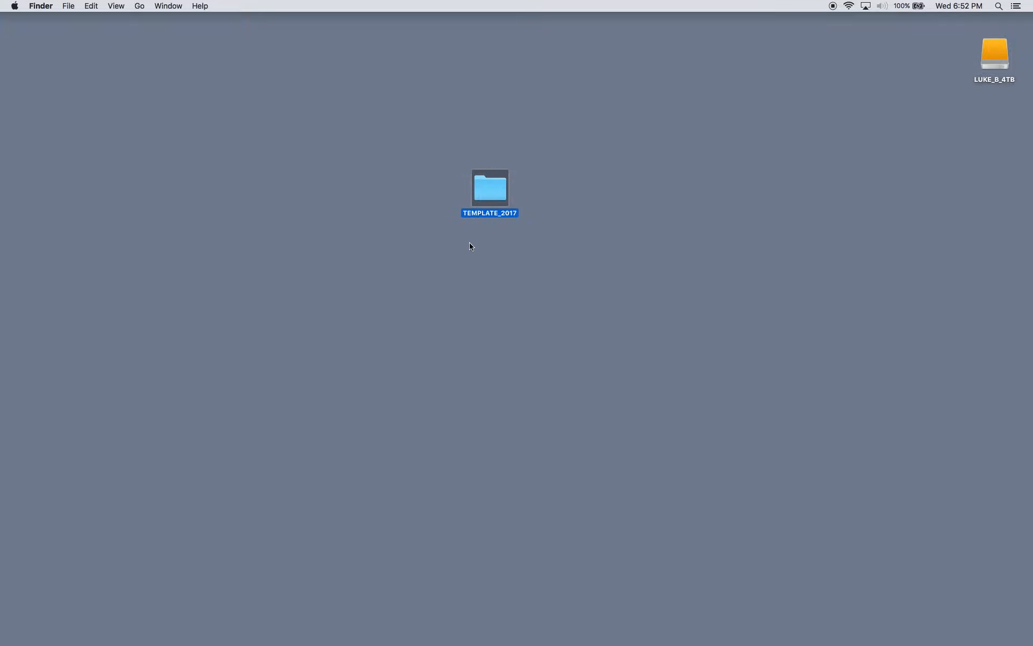
- Open the template project file from the PROJECT folder inside TEMPLATE_2017 on the Desktop
double_click(487, 178)
click(530, 186)
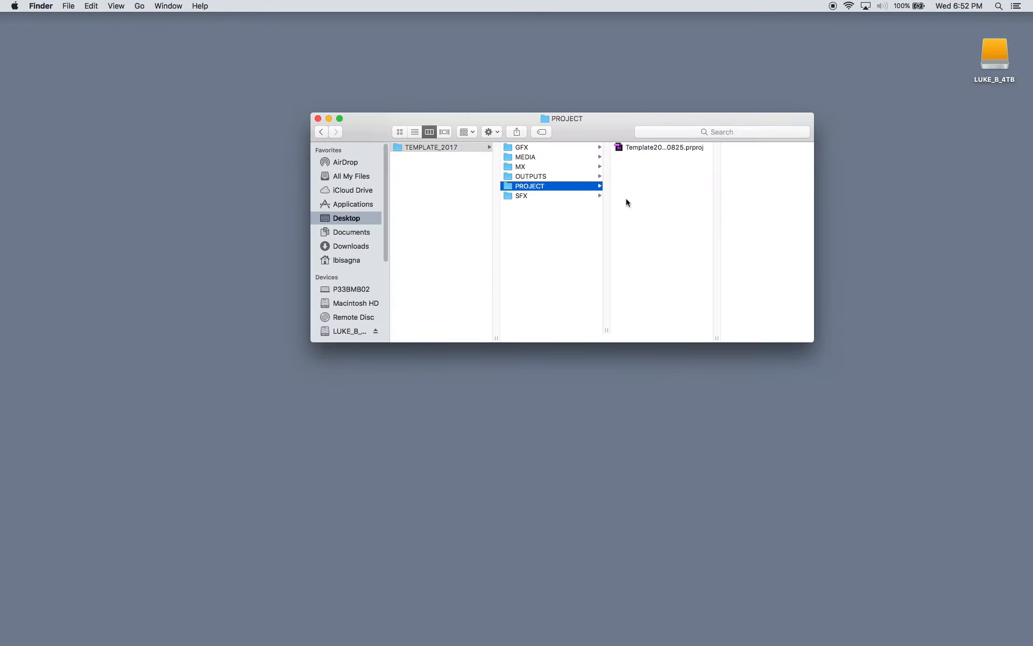
double_click(627, 149)
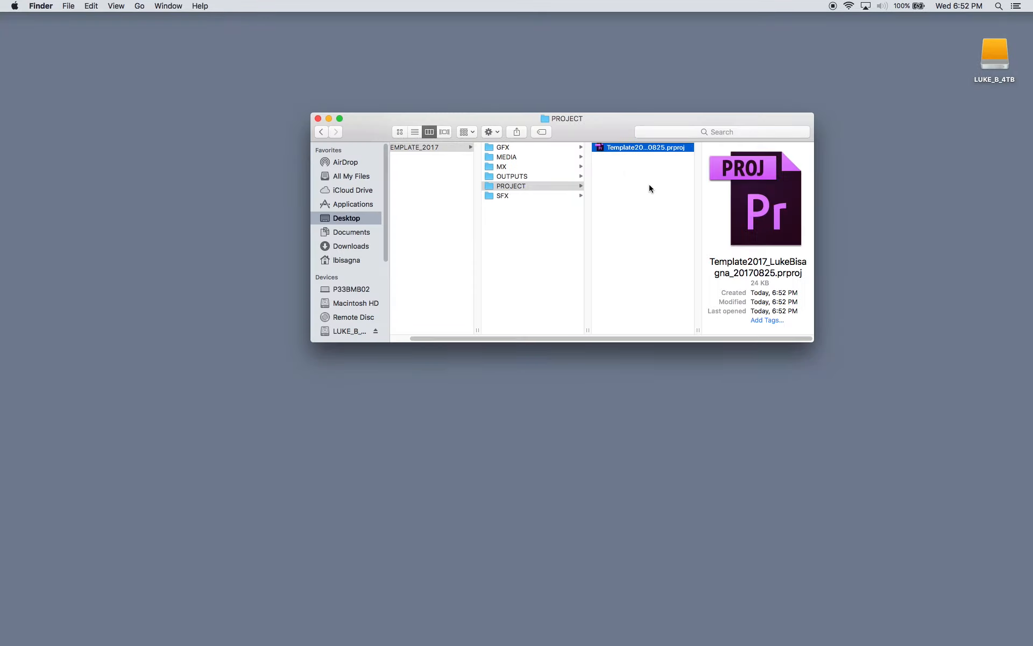